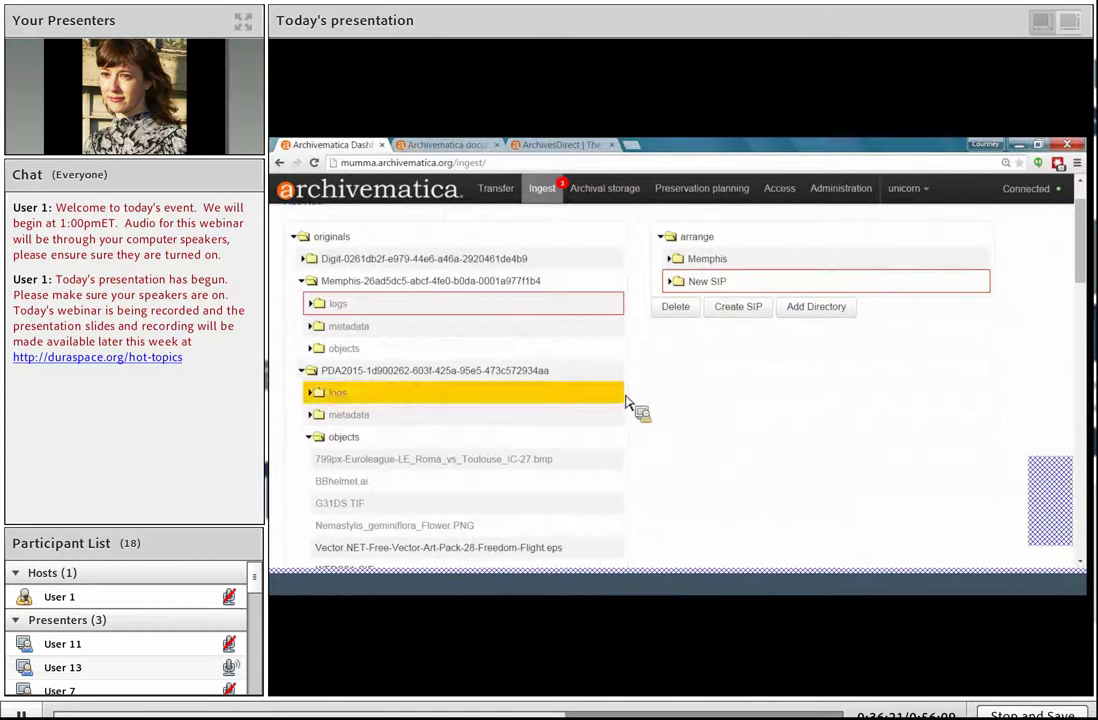
Create a SIP from the New SIP directory in the arrange pane and acknowledge its creation.
left_click(728, 320)
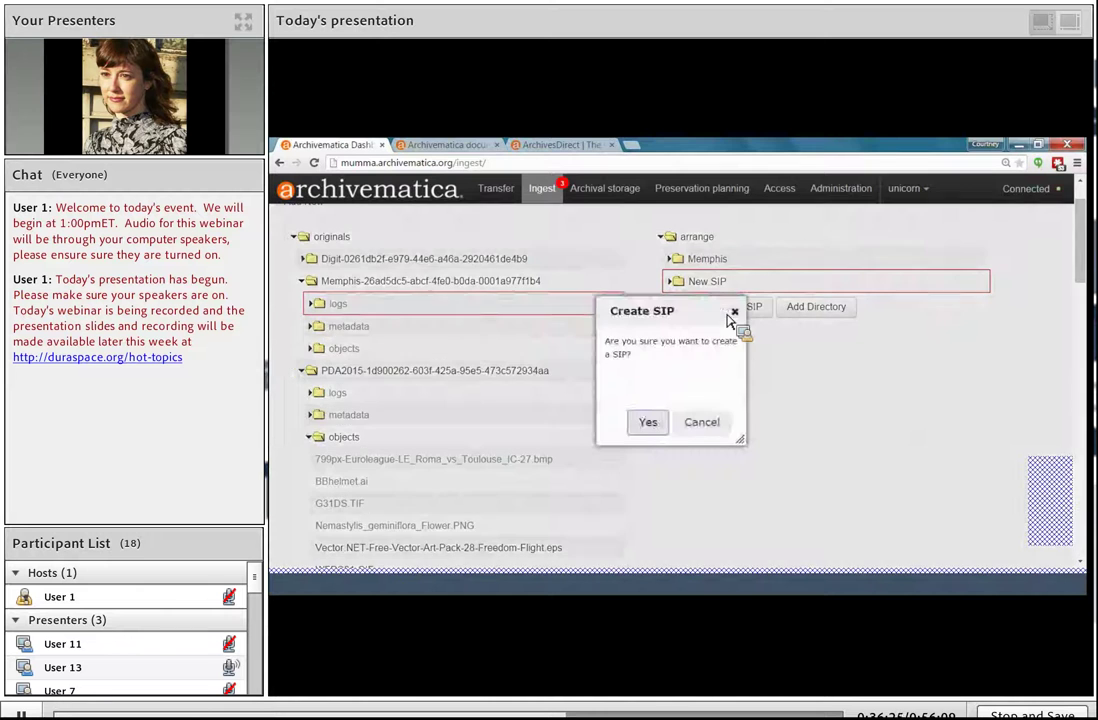
left_click(661, 428)
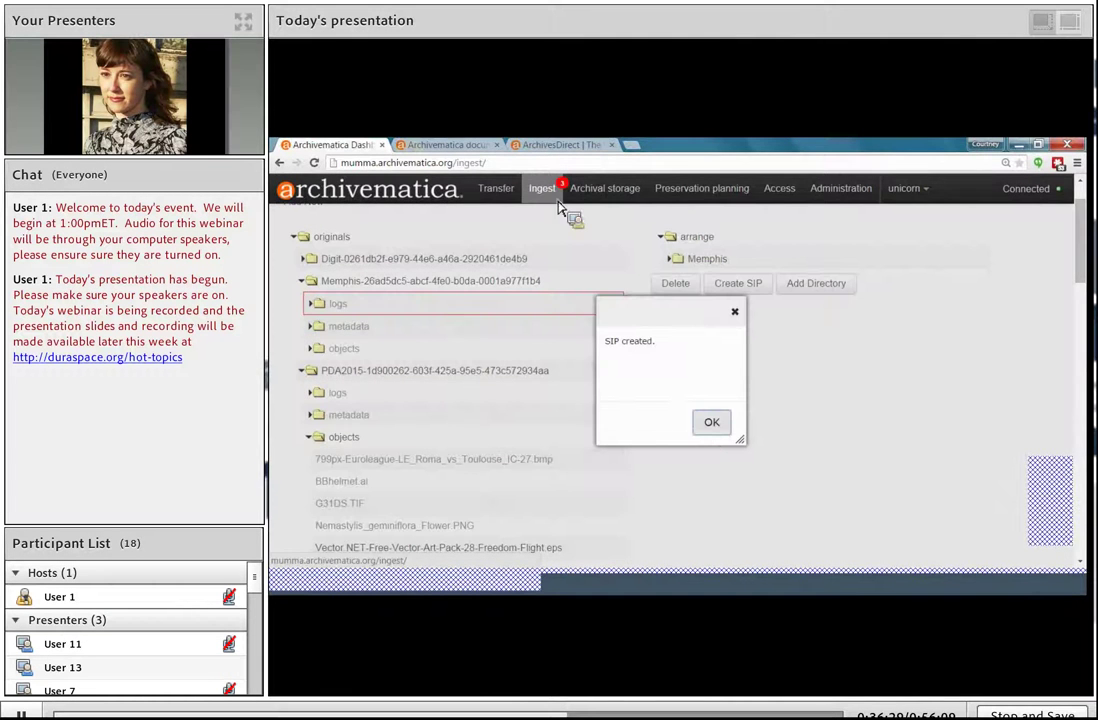
left_click(710, 422)
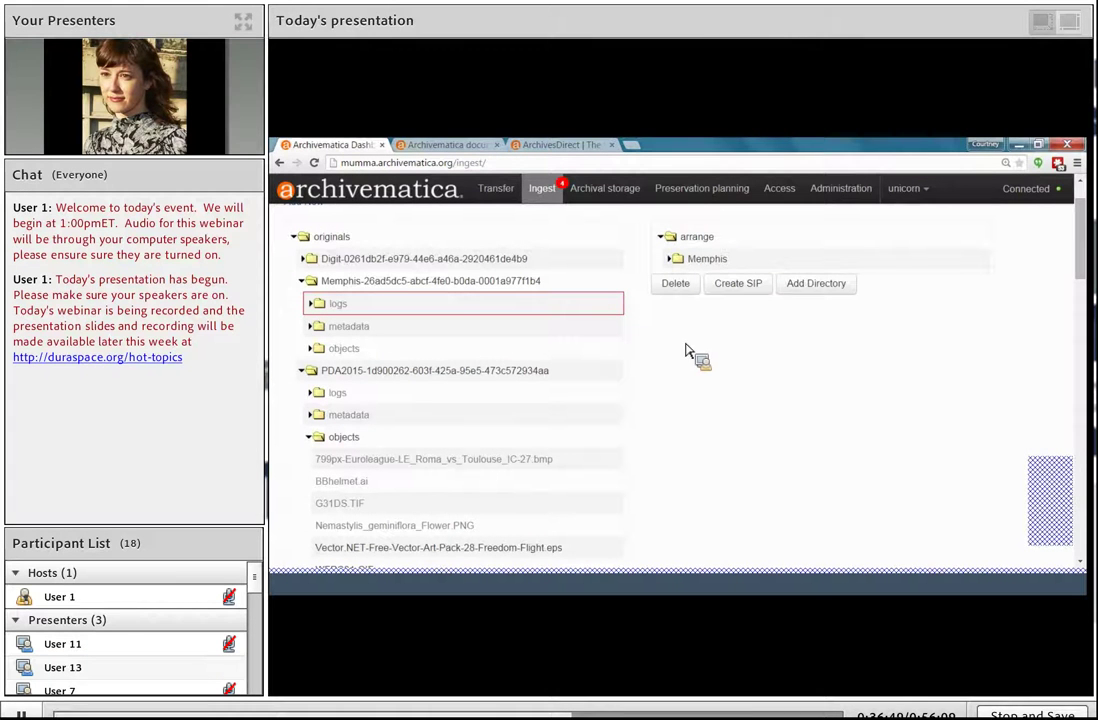
Refresh the ingest list and set Case_Study_2's Normalize job to Normalize for preservation and access.
left_click(555, 198)
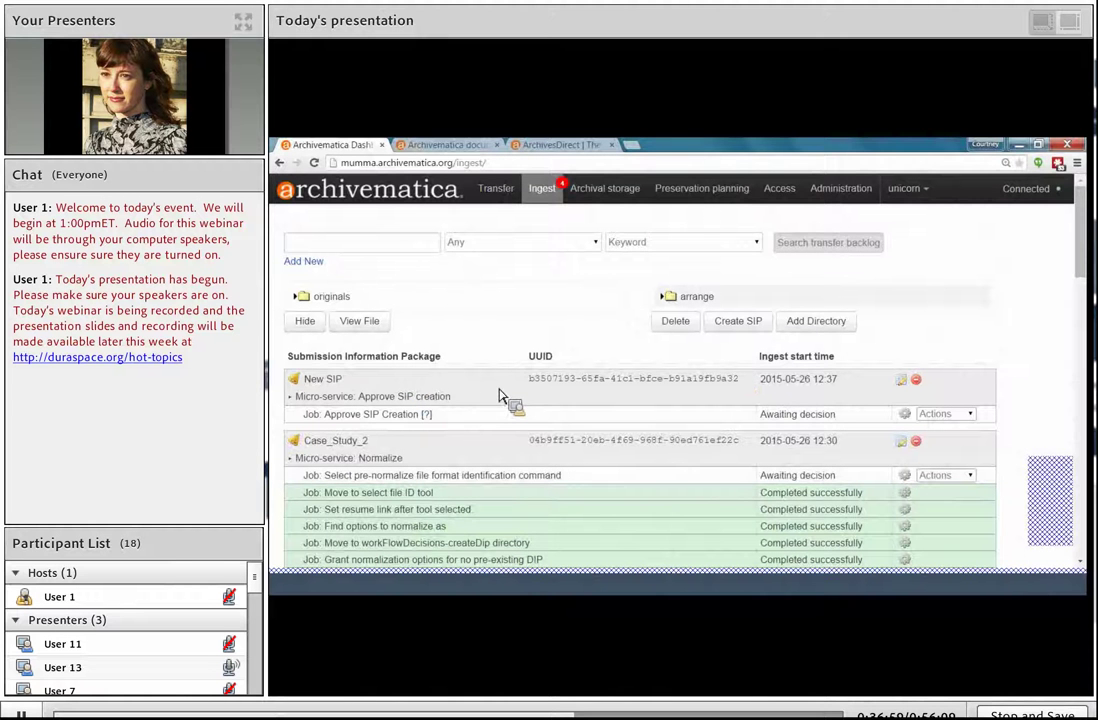
scroll(497, 400, "down", 1)
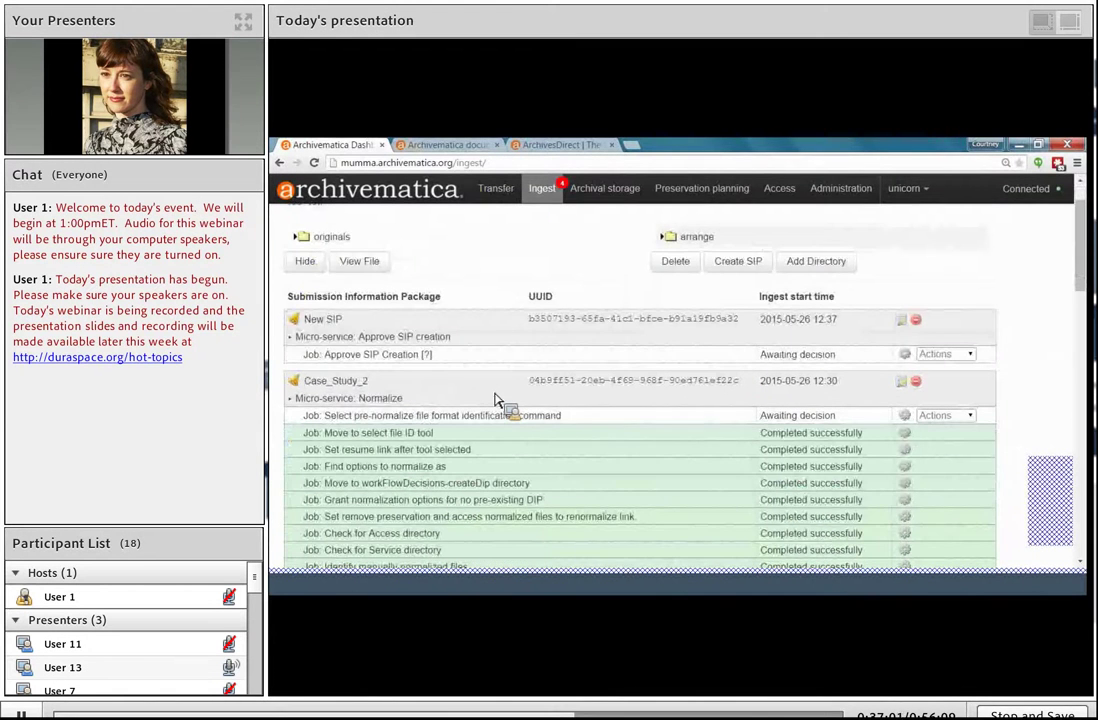
scroll(497, 400, "down", 4)
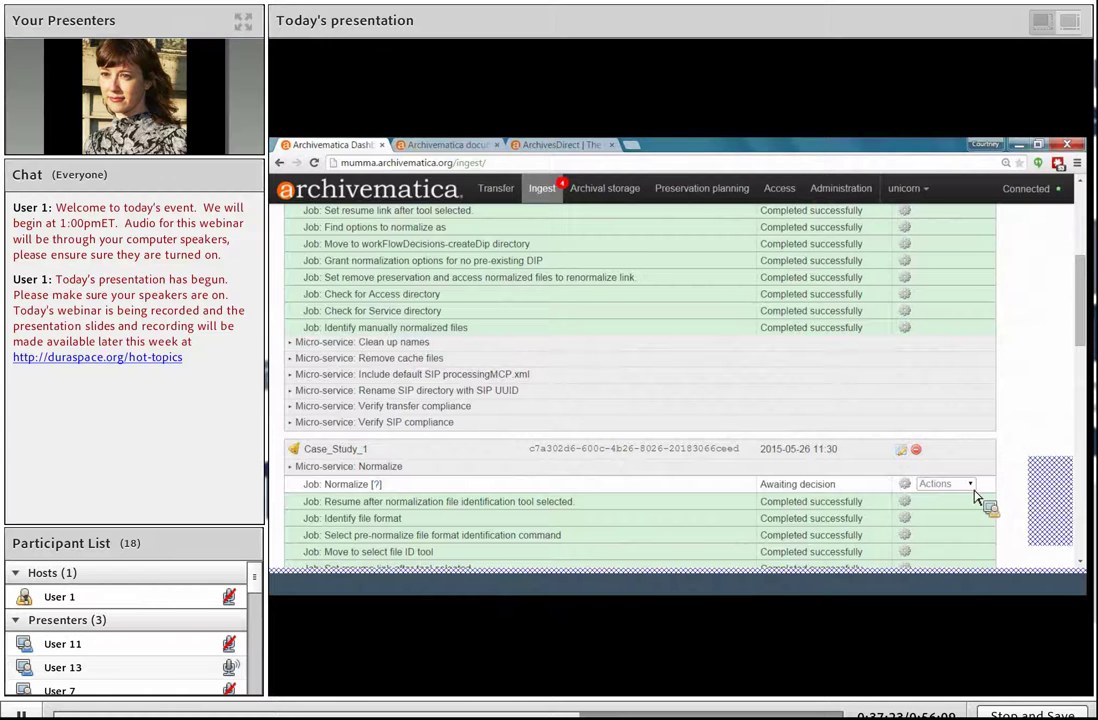
left_click(972, 488)
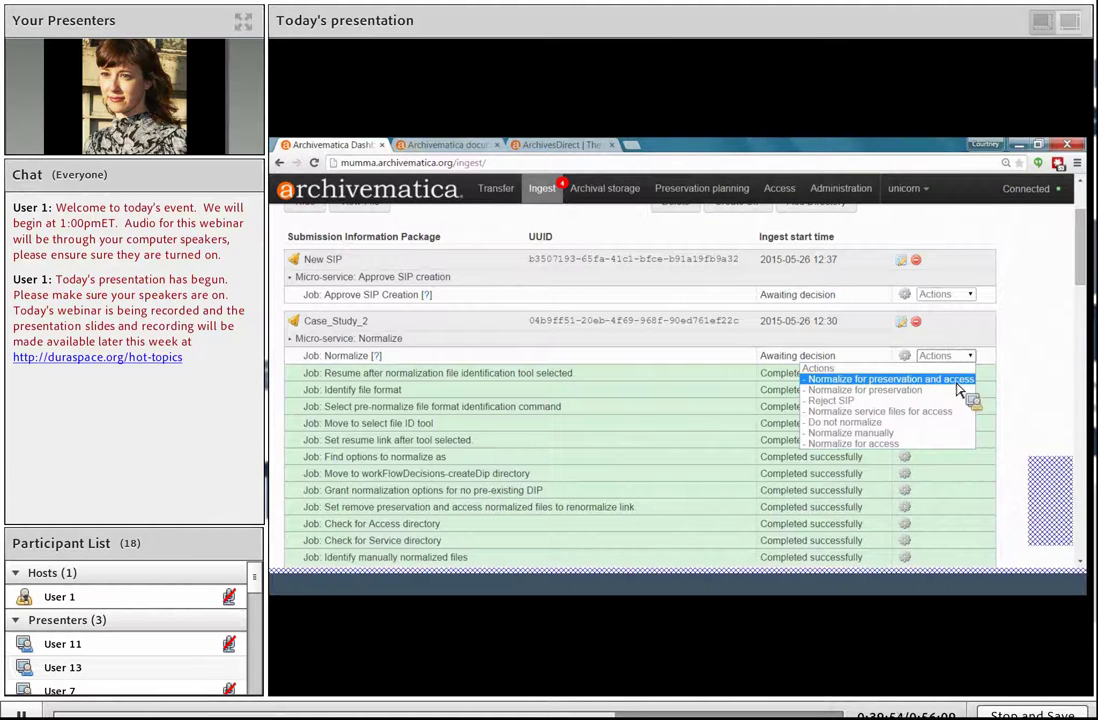
left_click(956, 384)
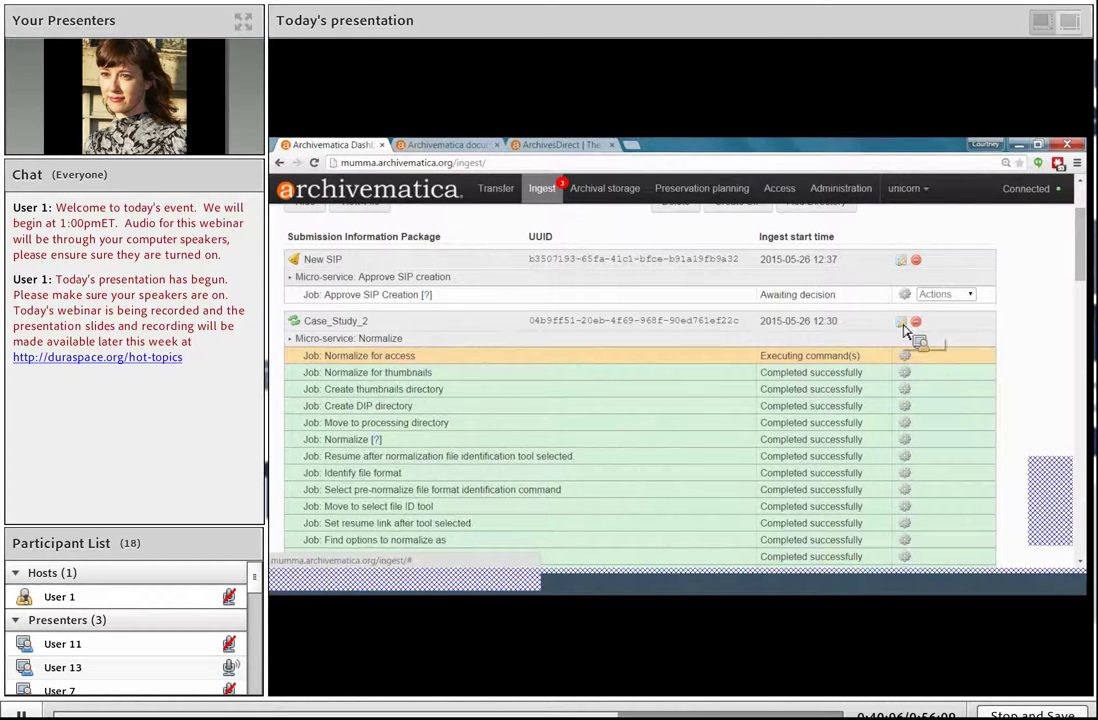
Add a rights entry with Copyright as basis to New SIP, leaving the details blank, and continue to its act and grant/restriction form.
left_click(902, 264)
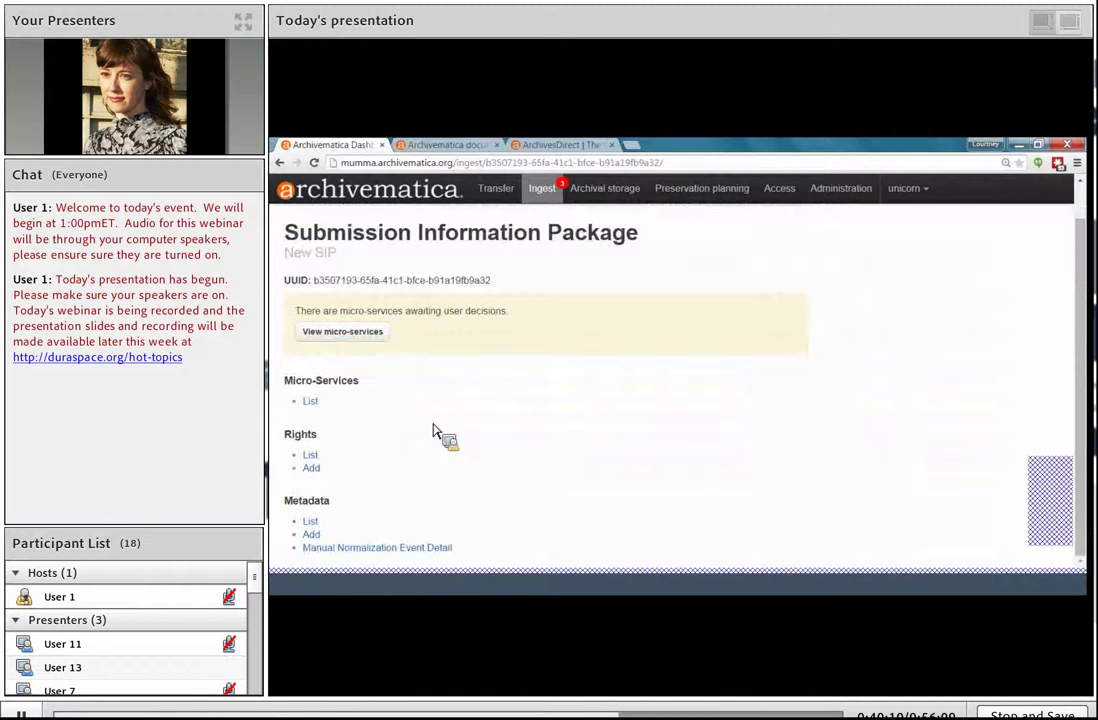
left_click(313, 469)
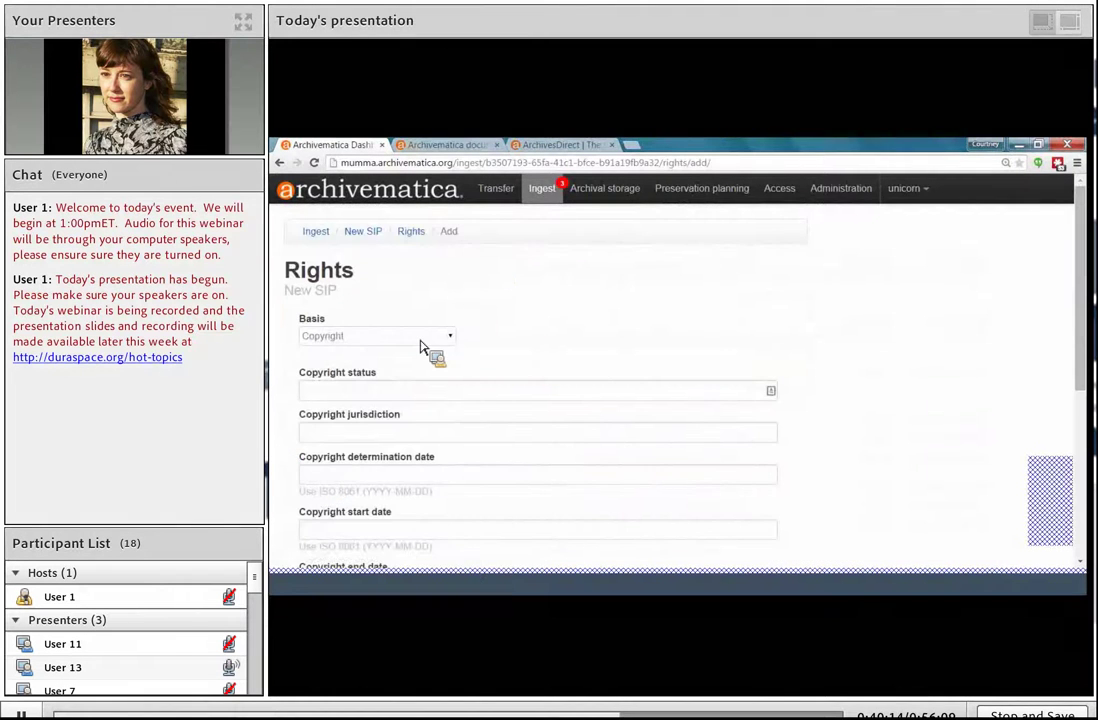
left_click(433, 341)
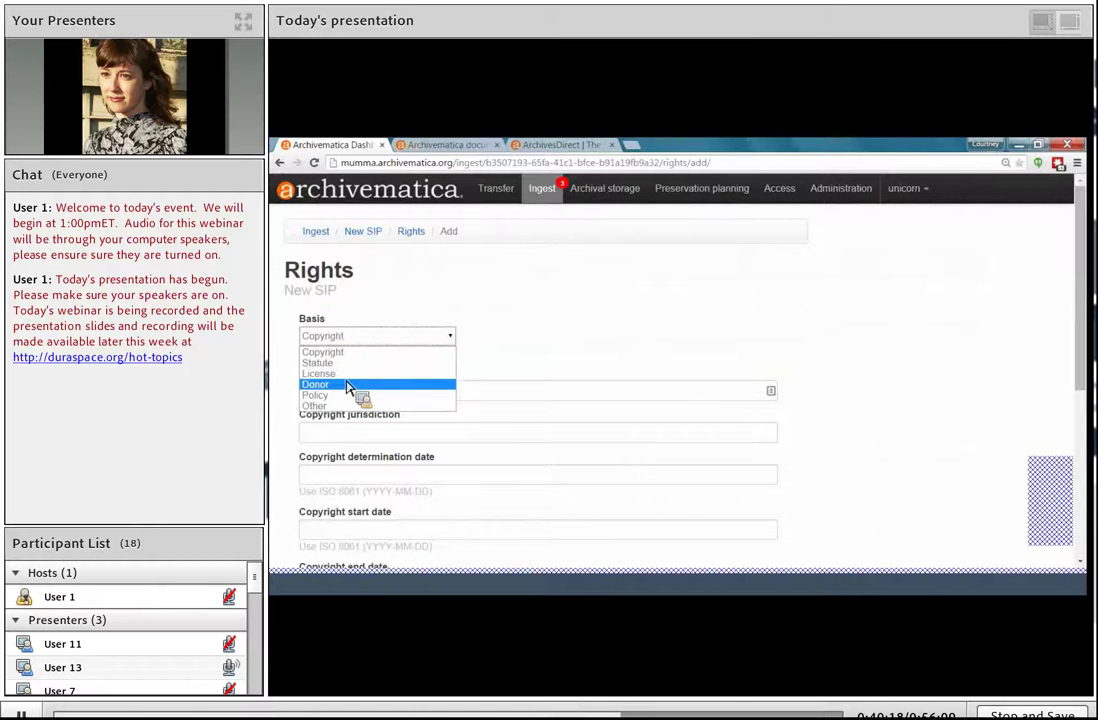
scroll(539, 436, "down", 5)
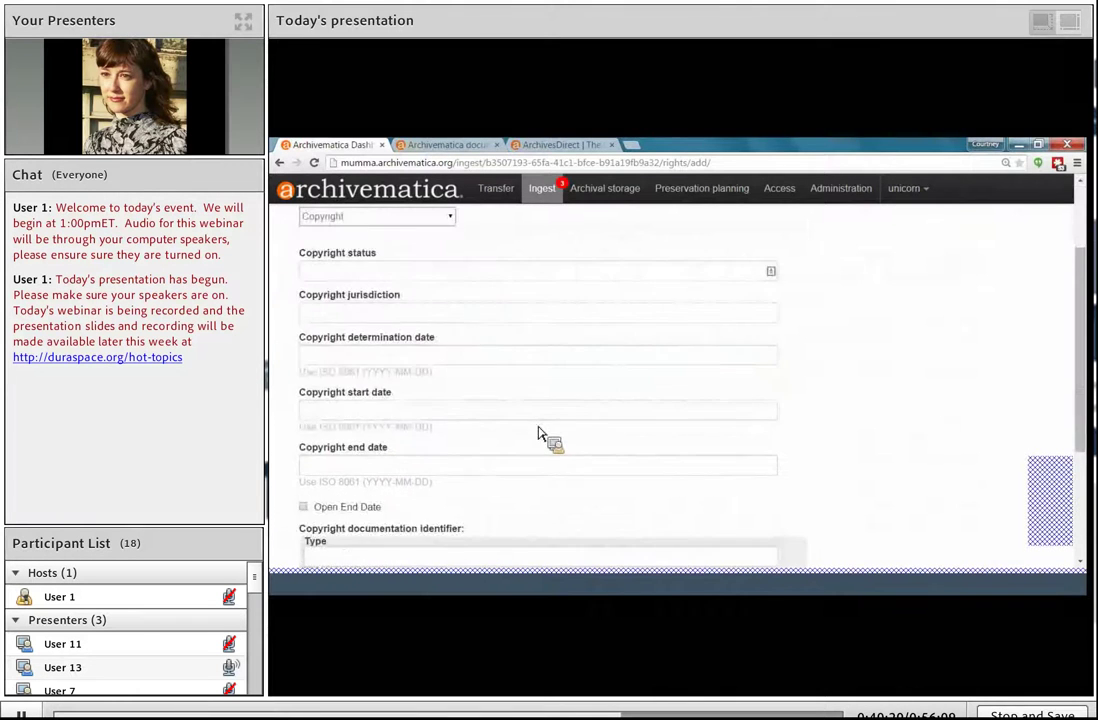
left_click(367, 531)
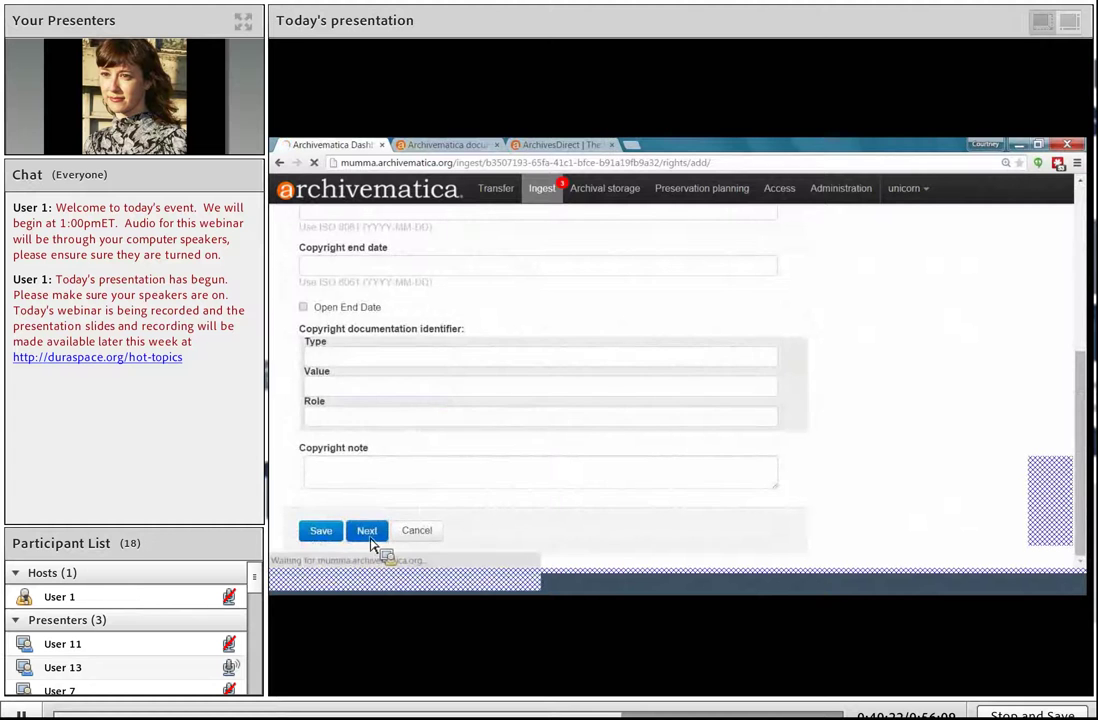
left_click(364, 340)
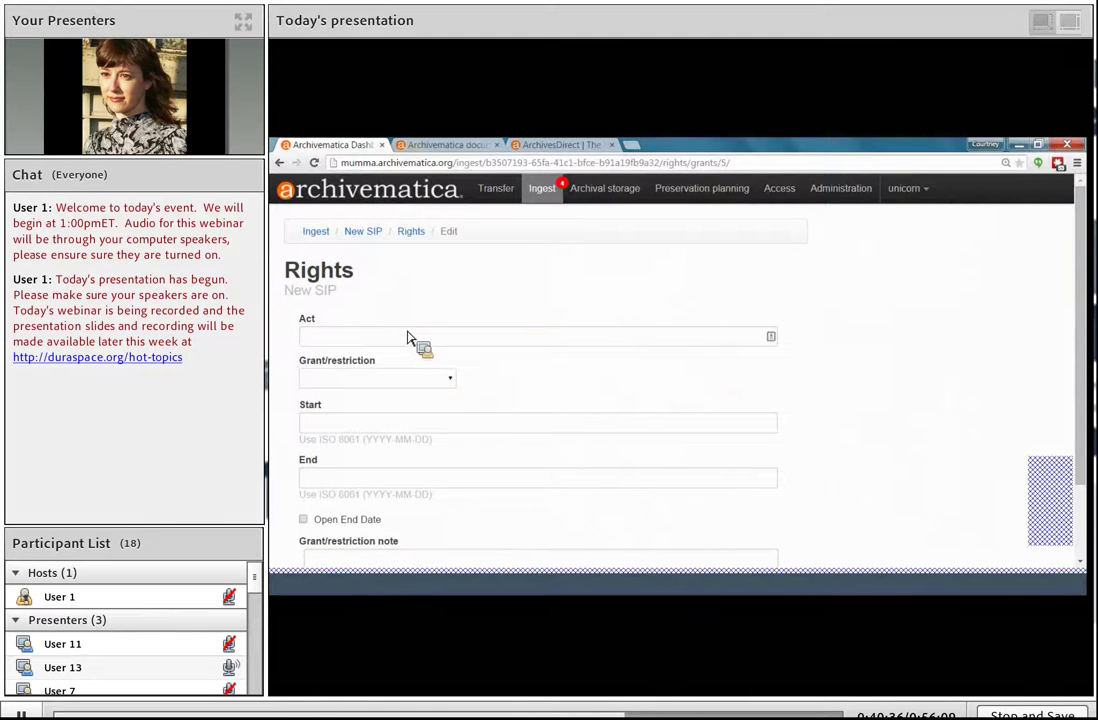
Open a blank metadata entry for New SIP and look through its descriptive fields from Title to Rights.
left_click(363, 232)
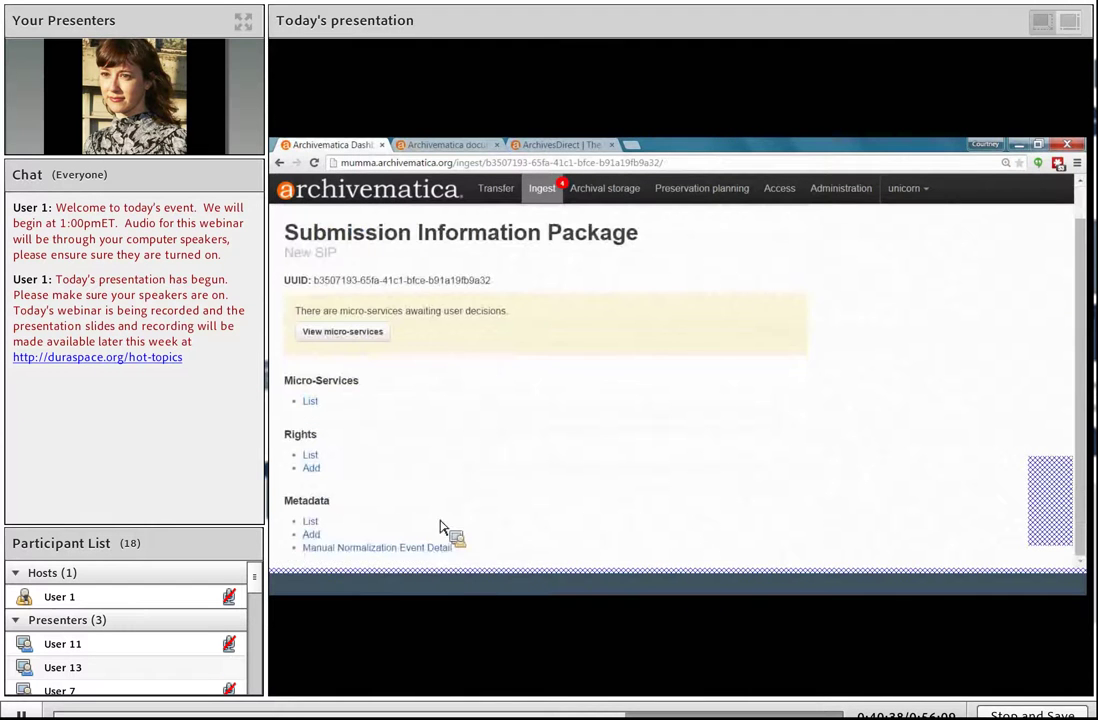
left_click(312, 535)
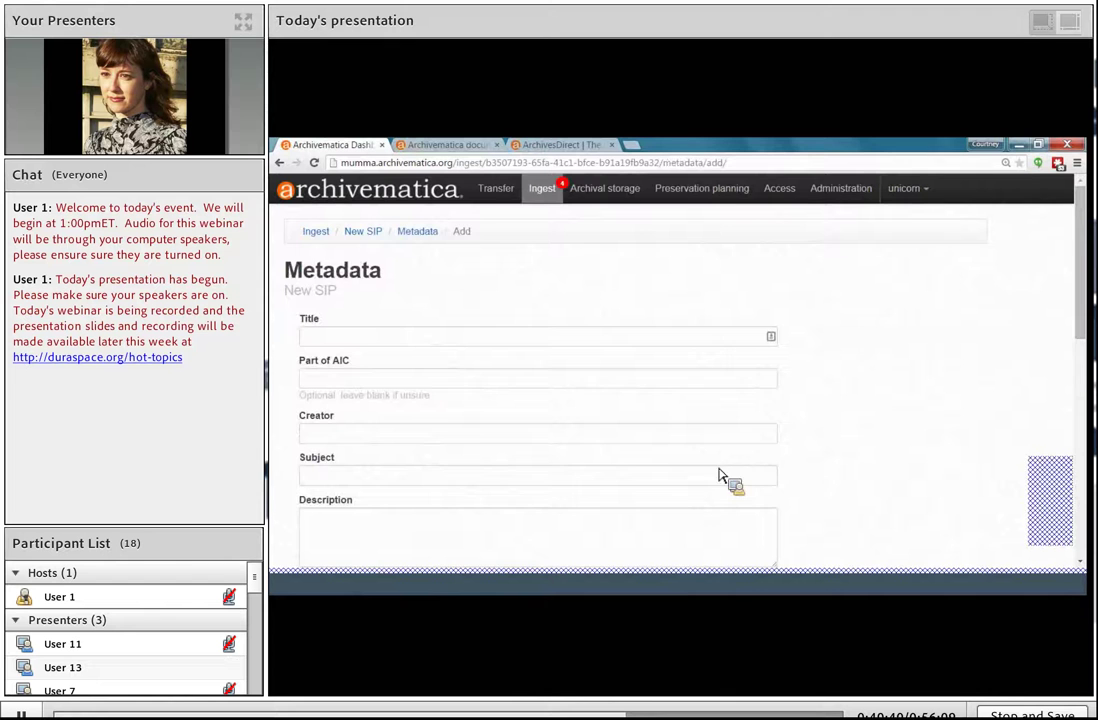
scroll(366, 362, "down", 3)
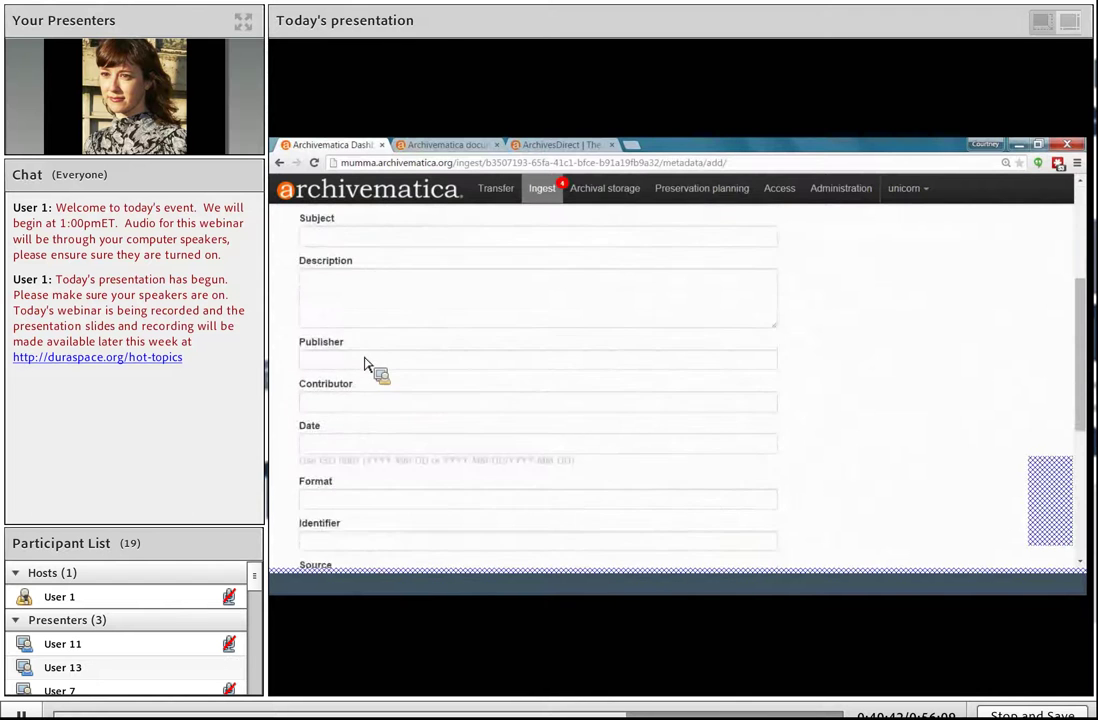
scroll(366, 362, "down", 5)
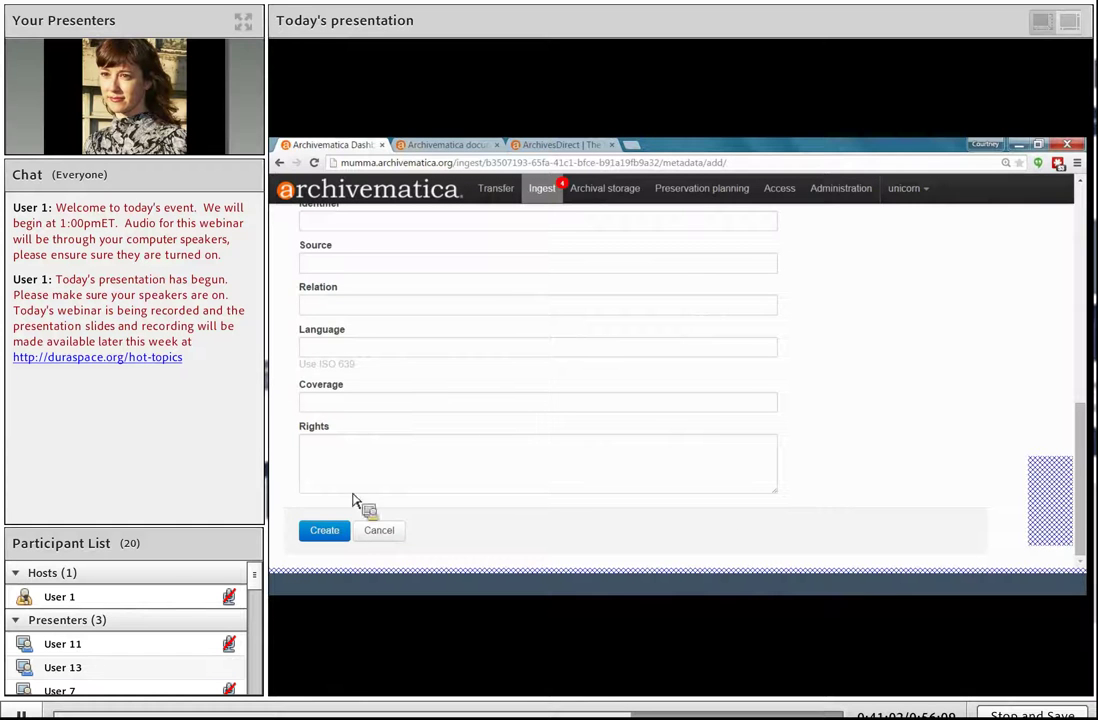
Return to the ingest list and open the normalization review for Case_Study_2.
left_click(542, 189)
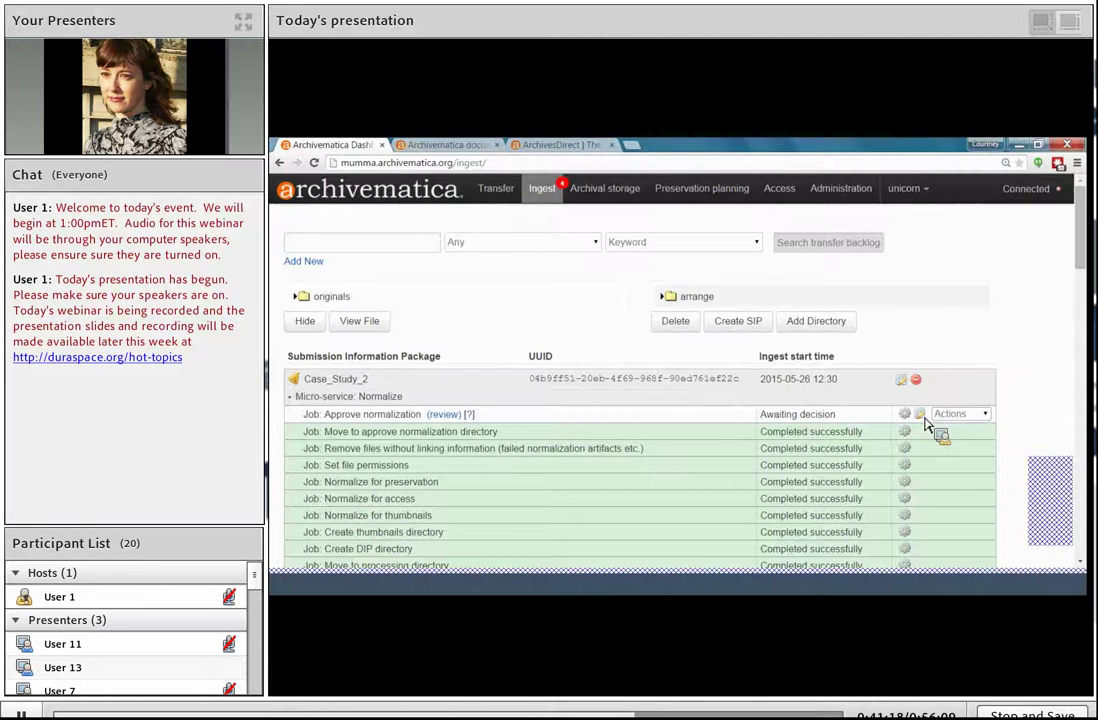
left_click_drag(925, 421, 445, 443)
left_click(443, 414)
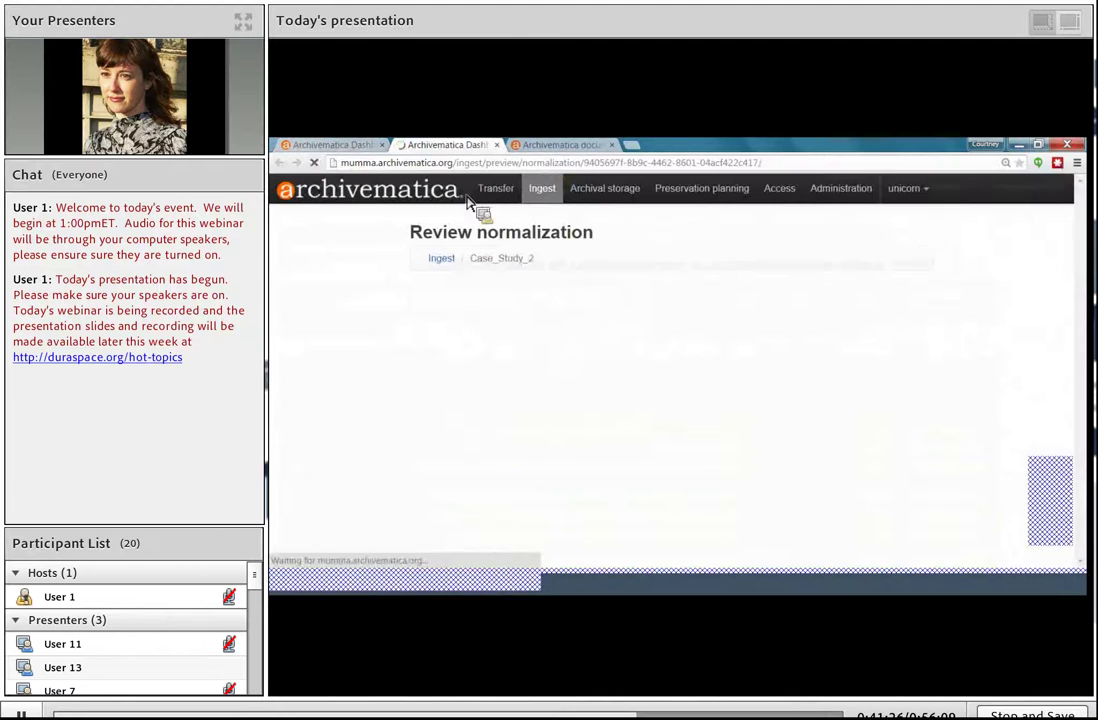
Expand Case_Study_2's DIP objects under preservationAndAccess and preview the MARBLES.jpg access copy, closing the preview after viewing.
left_click_drag(505, 316, 443, 372)
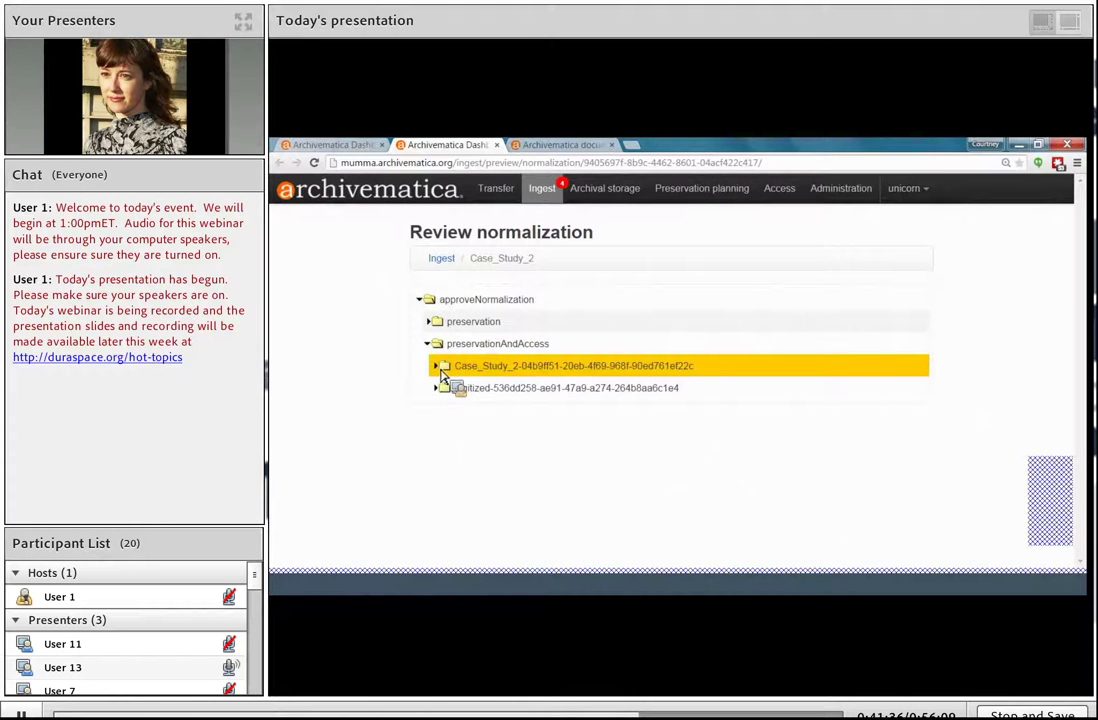
left_click_drag(442, 372, 442, 372)
left_click_drag(442, 372, 442, 372)
mouse_move(442, 372)
left_mouse_down()
mouse_move(460, 420)
mouse_move(510, 448)
mouse_move(561, 436)
mouse_move(553, 440)
mouse_move(728, 468)
mouse_move(821, 463)
mouse_move(672, 425)
mouse_move(857, 424)
mouse_move(539, 441)
mouse_move(465, 422)
mouse_move(462, 368)
mouse_move(458, 385)
mouse_move(500, 482)
mouse_move(454, 398)
mouse_move(456, 356)
left_mouse_up()
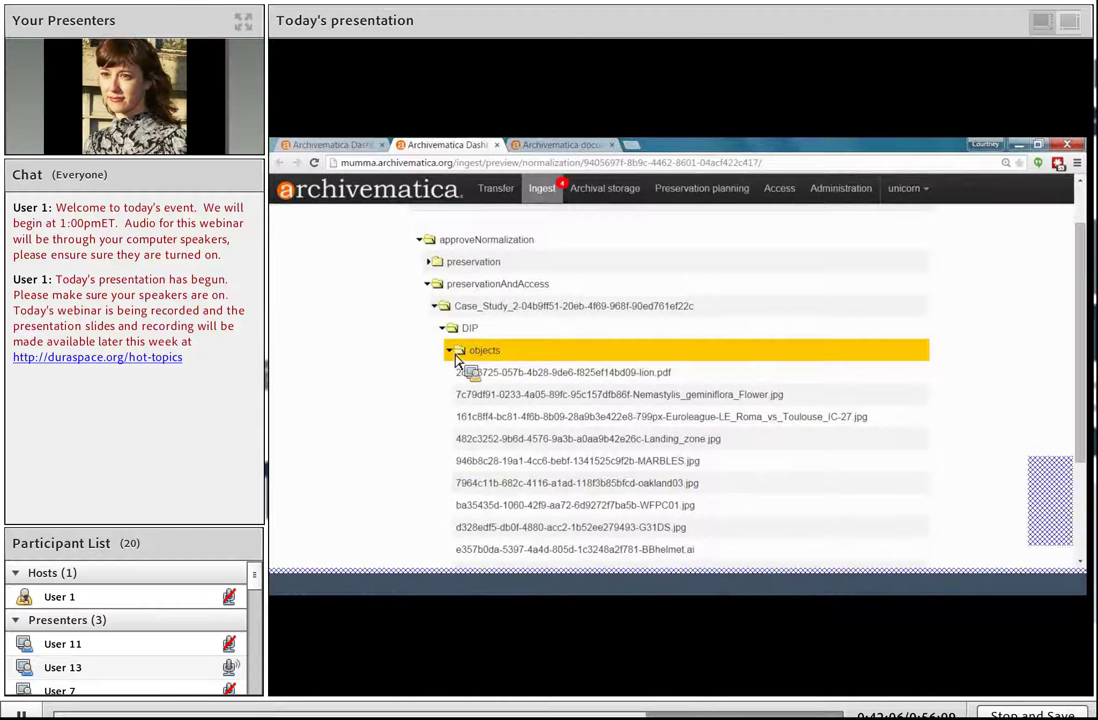
left_click_drag(456, 357, 608, 470)
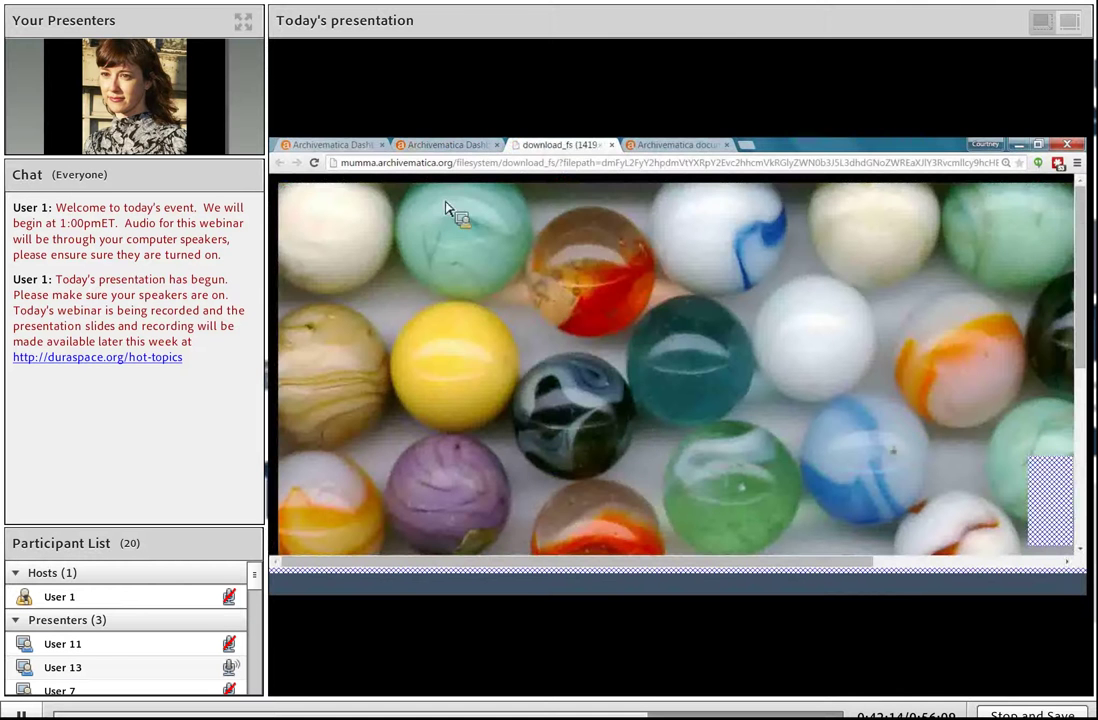
left_click(611, 144)
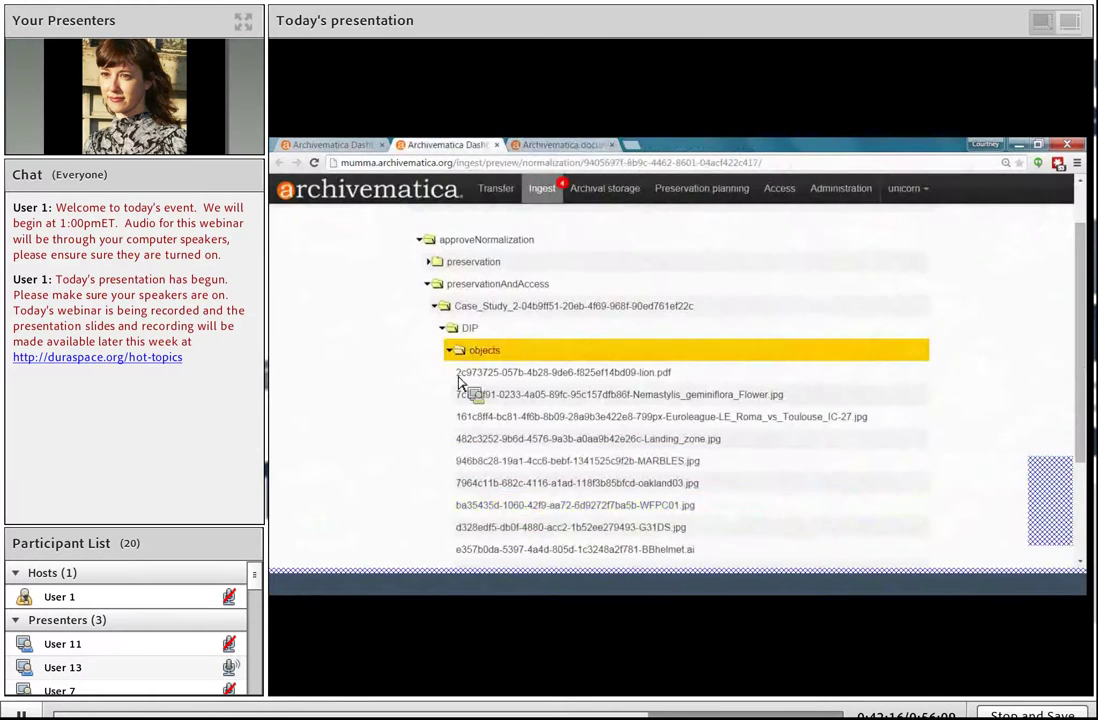
Collapse the DIP folder, expand Case_Study_2's main objects folder, and compare the original files with their preservation copies.
left_click_drag(391, 492, 862, 430)
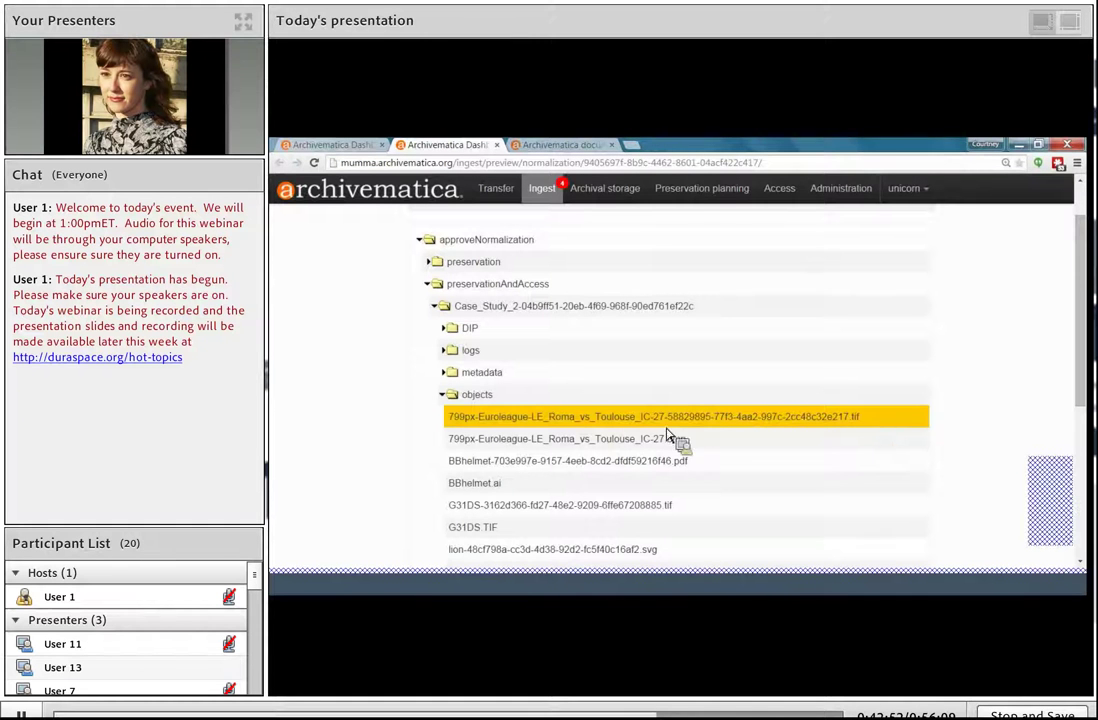
left_click(555, 440)
left_click(496, 487)
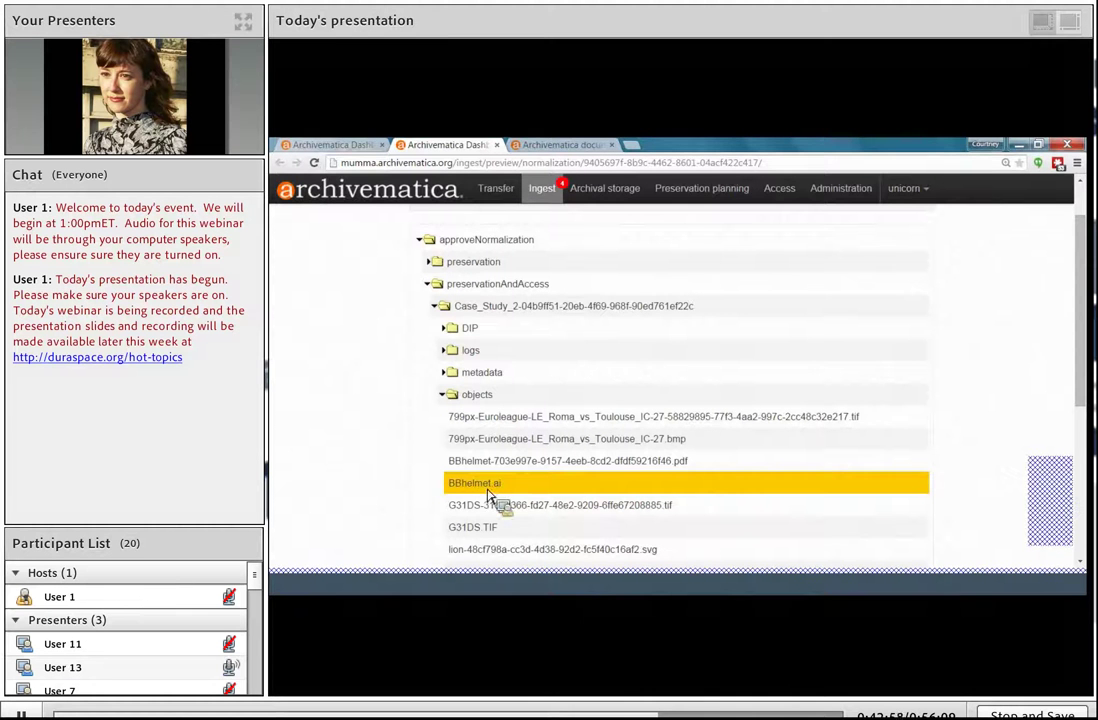
left_click(690, 464)
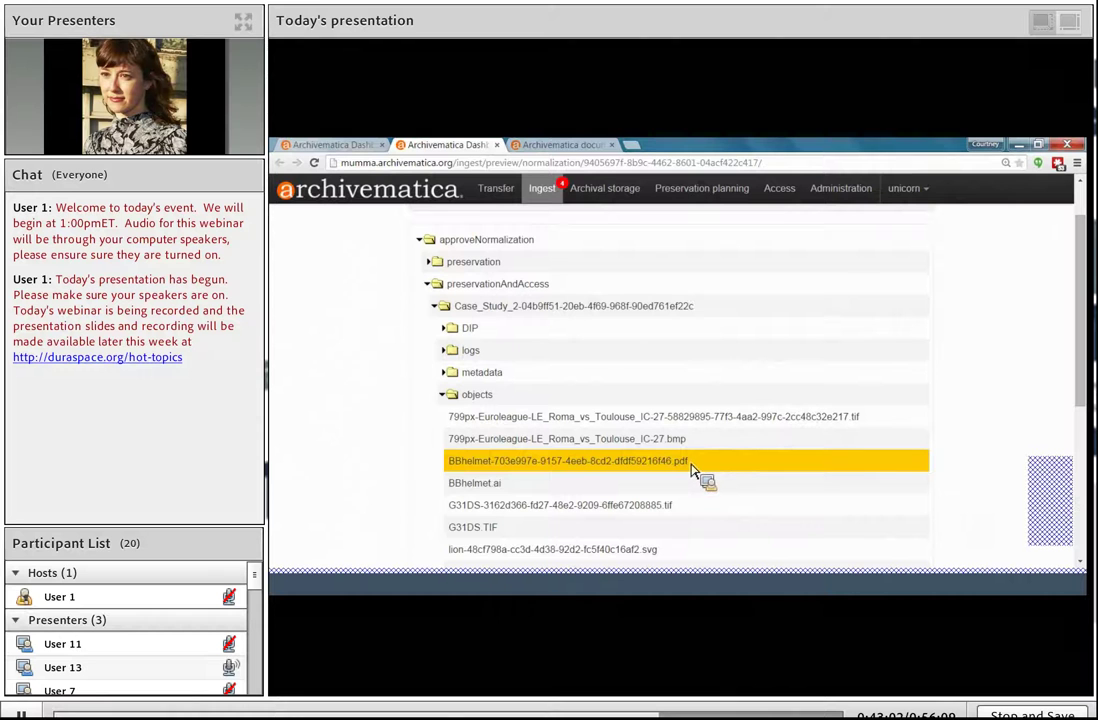
left_click(692, 466)
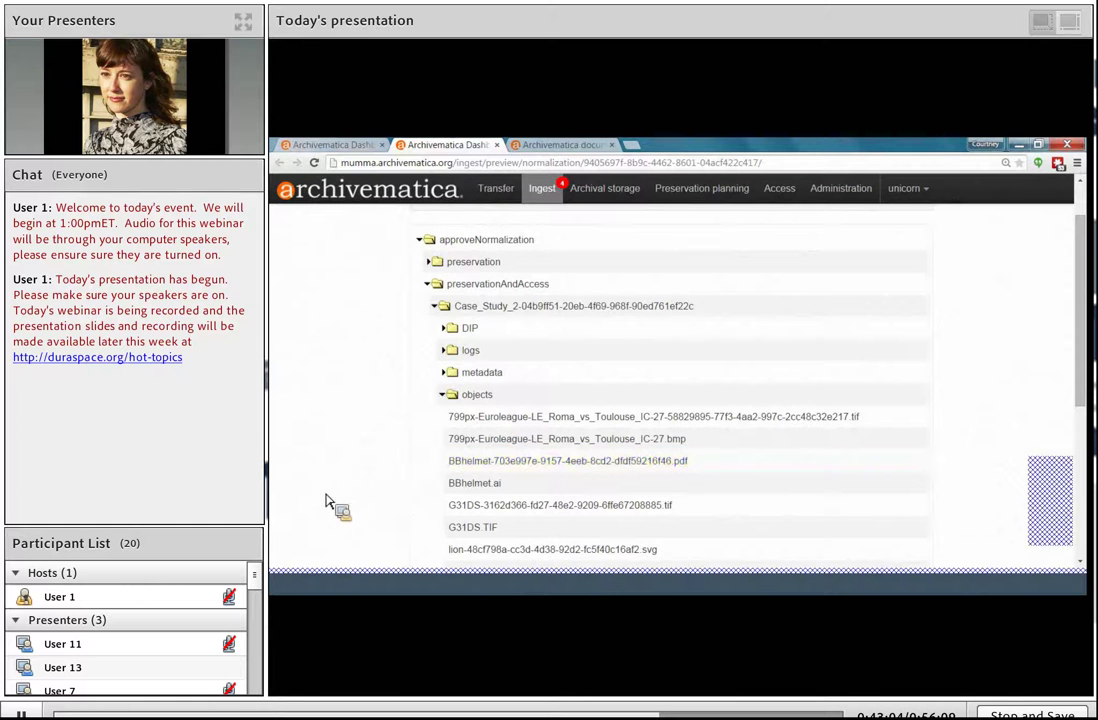
scroll(395, 480, "down", 4)
scroll(400, 460, "down", 1)
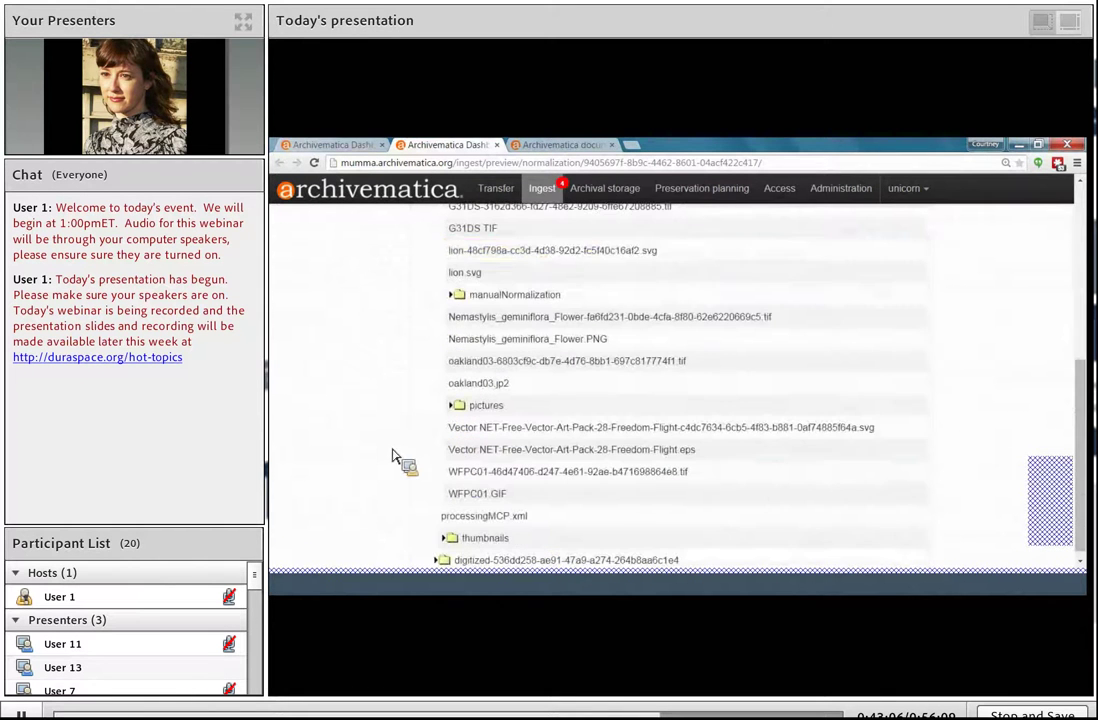
Return to the ingest list and approve the normalization of Case_Study_2.
left_click(543, 190)
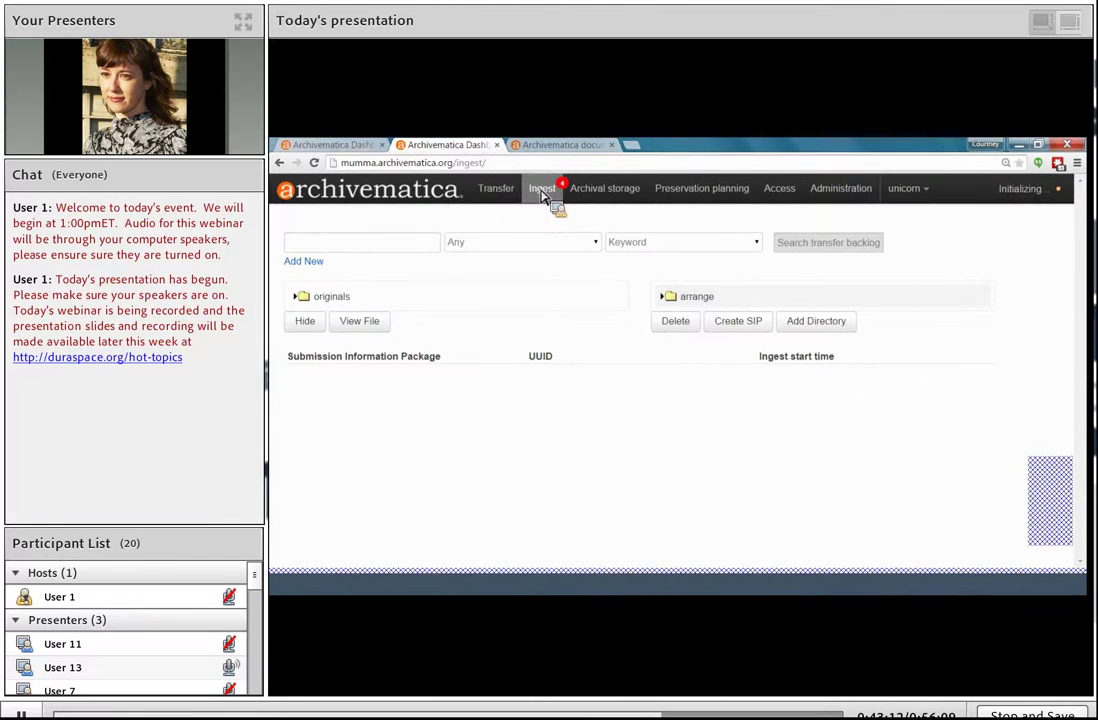
left_click(984, 415)
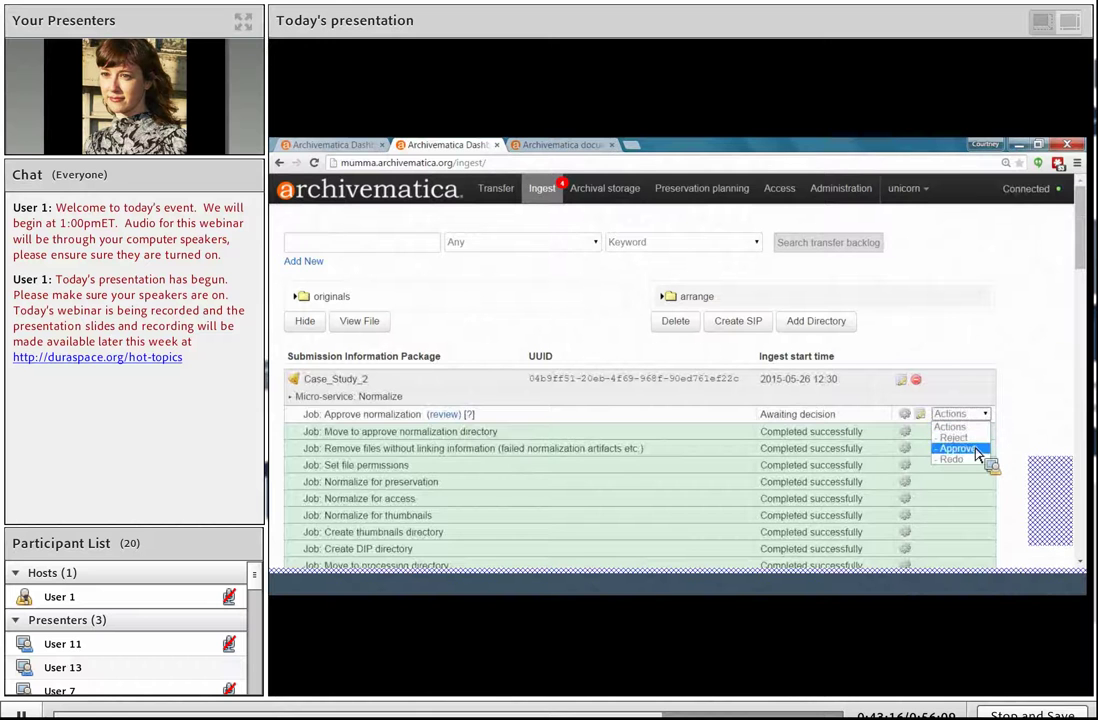
left_click(974, 449)
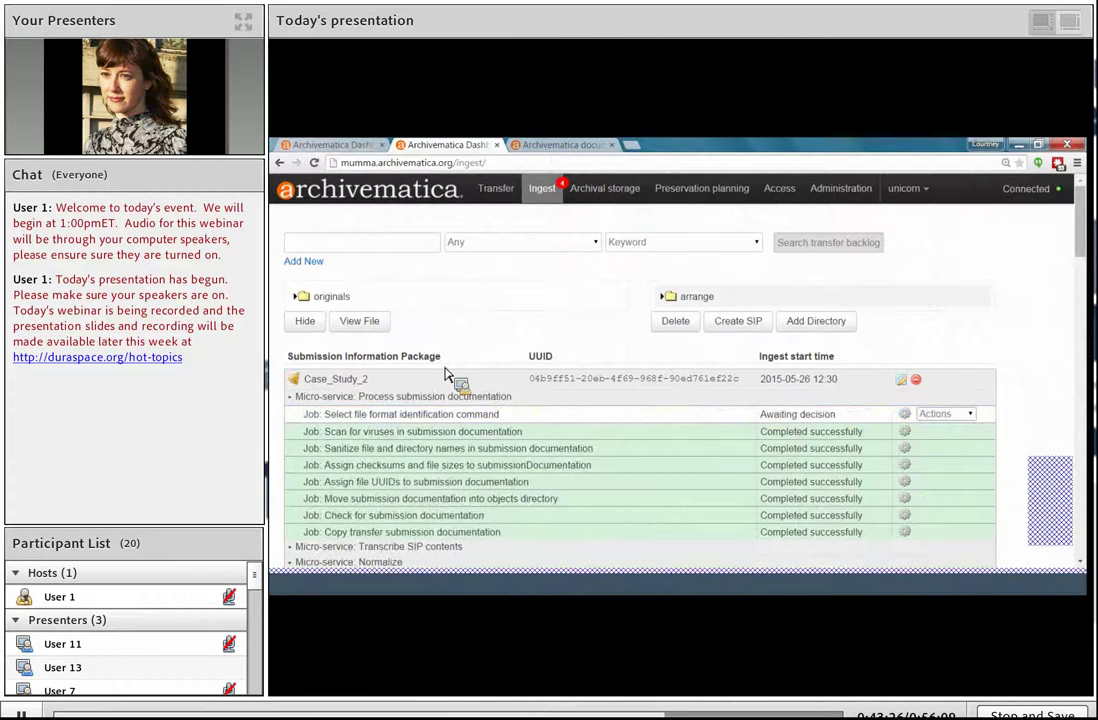
Choose Skip File Identification for Case_Study_2's submission documentation file format identification job.
left_click(968, 414)
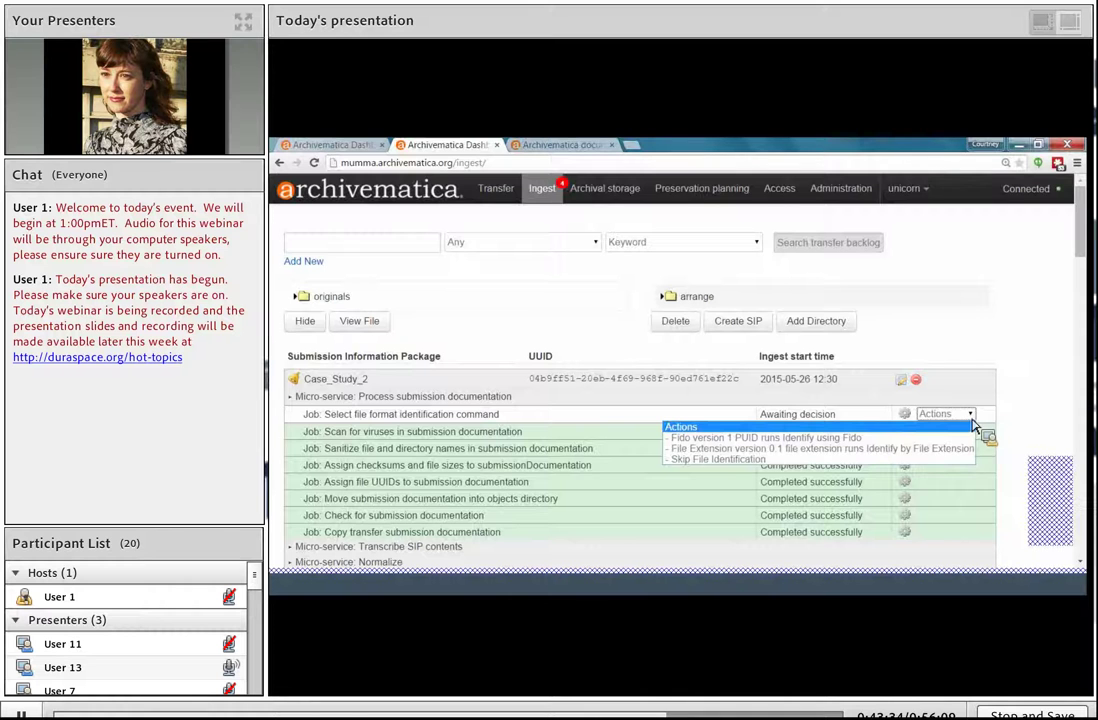
left_click(770, 461)
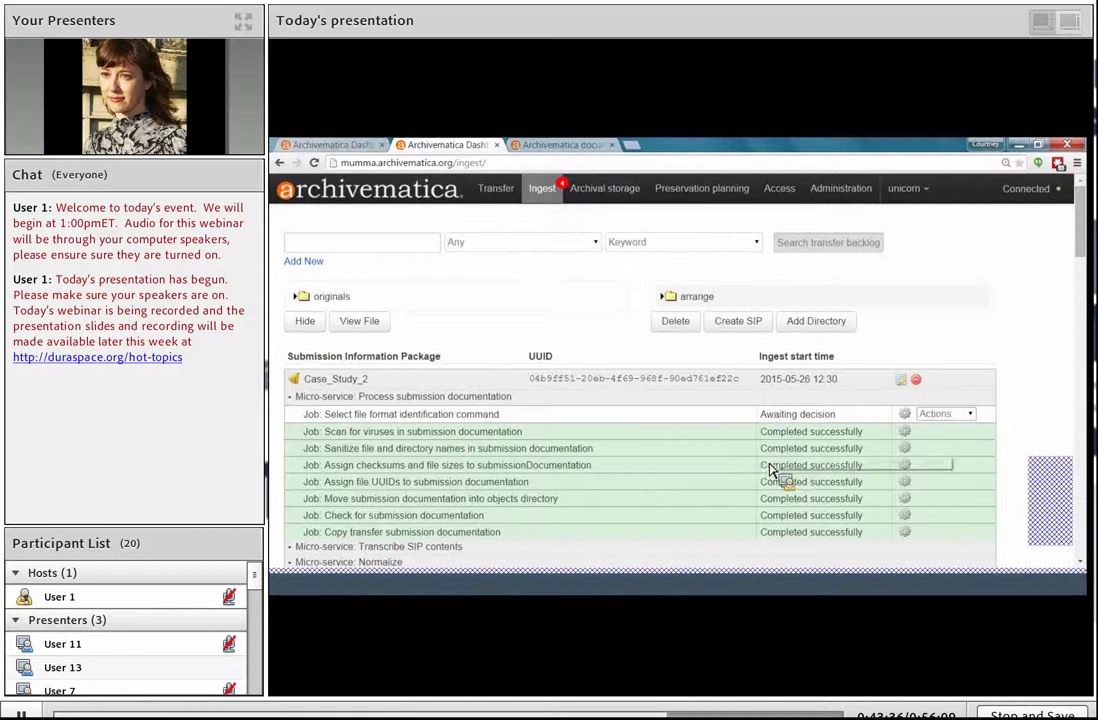
left_click(945, 413)
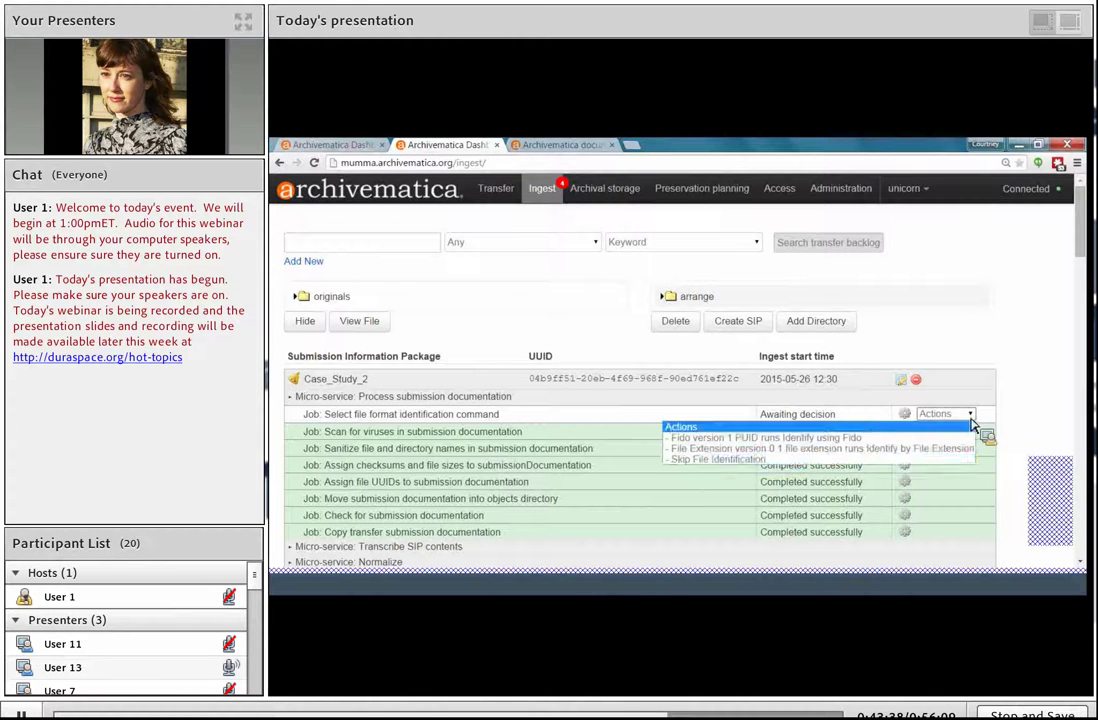
left_click(870, 462)
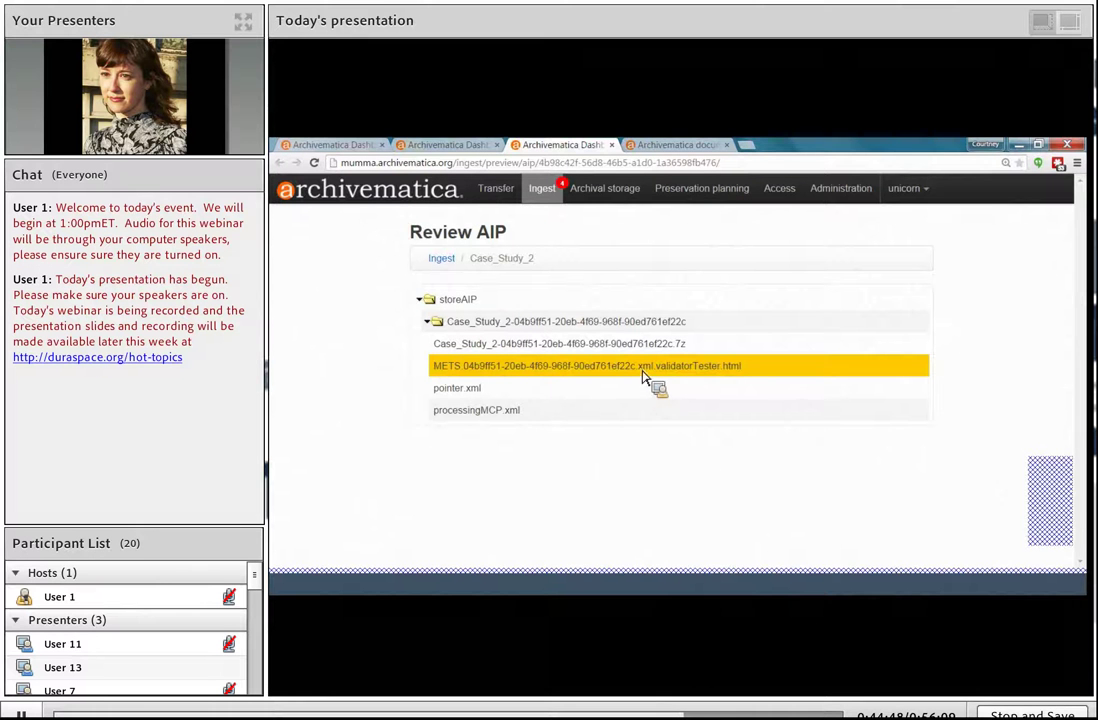
Return from the AIP review to the ingest list and store Case_Study_2's AIP in the standard Archivematica Directory.
left_click(445, 145)
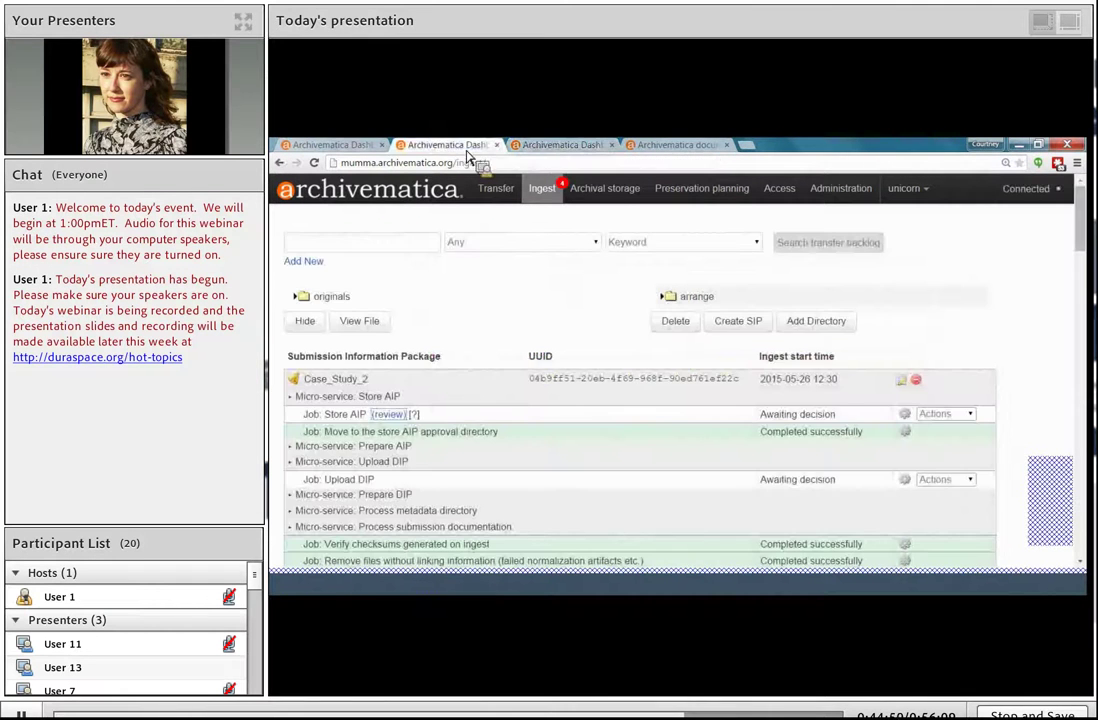
left_click(958, 414)
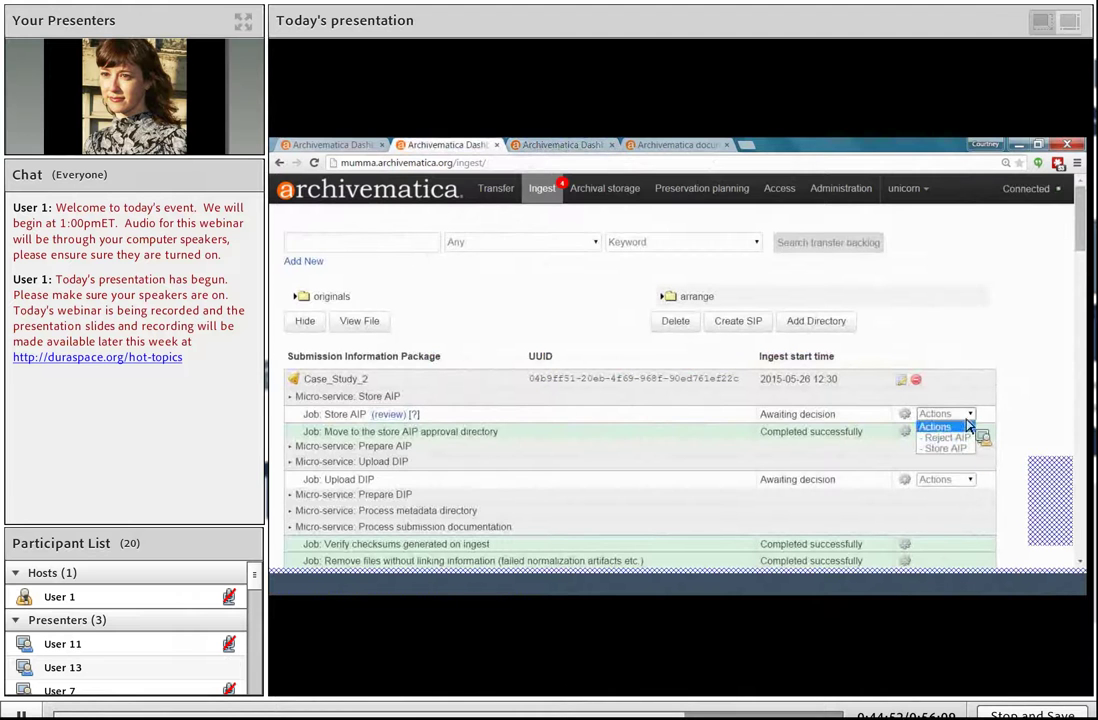
left_click(966, 449)
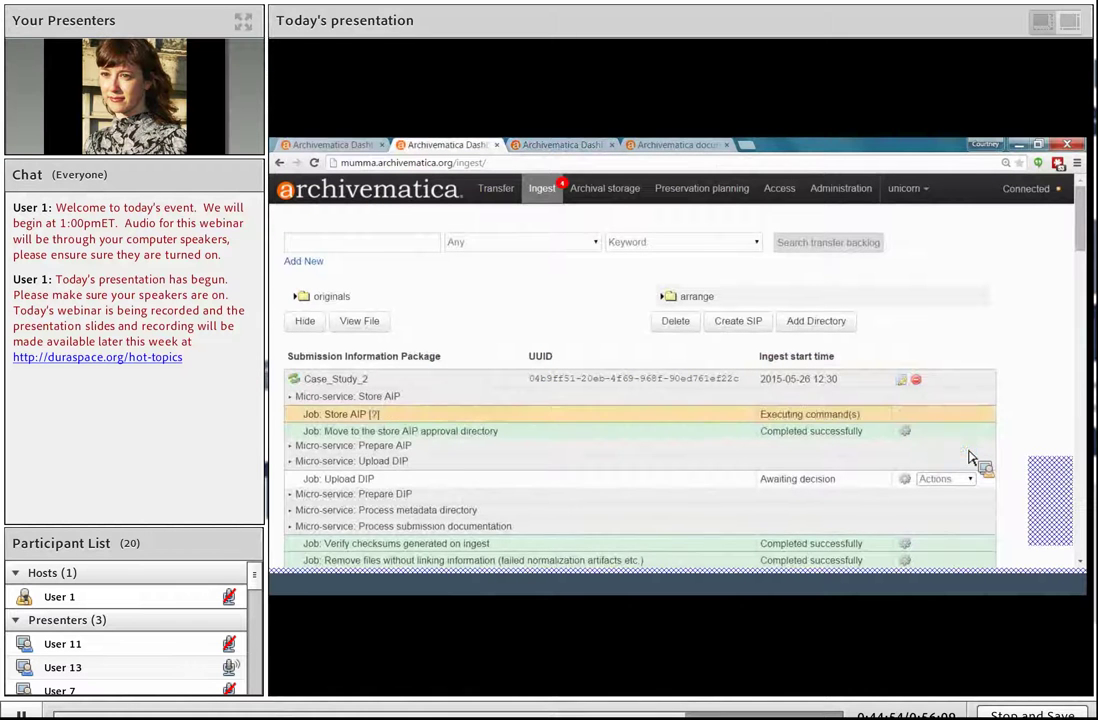
left_click(962, 414)
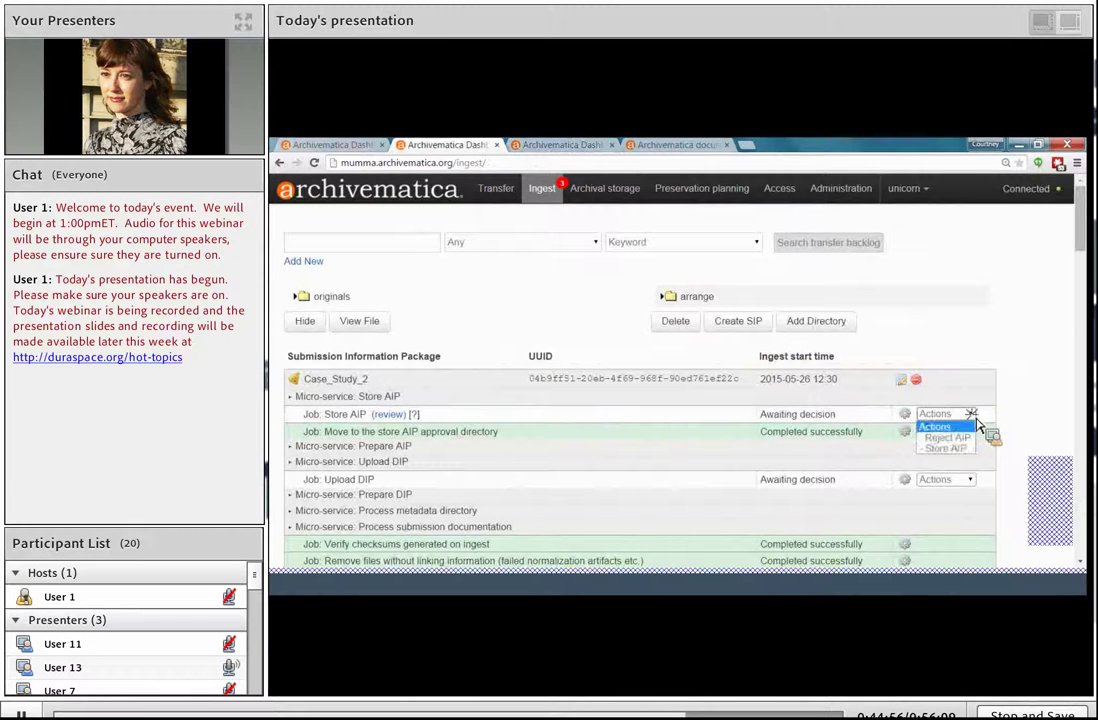
left_click(946, 449)
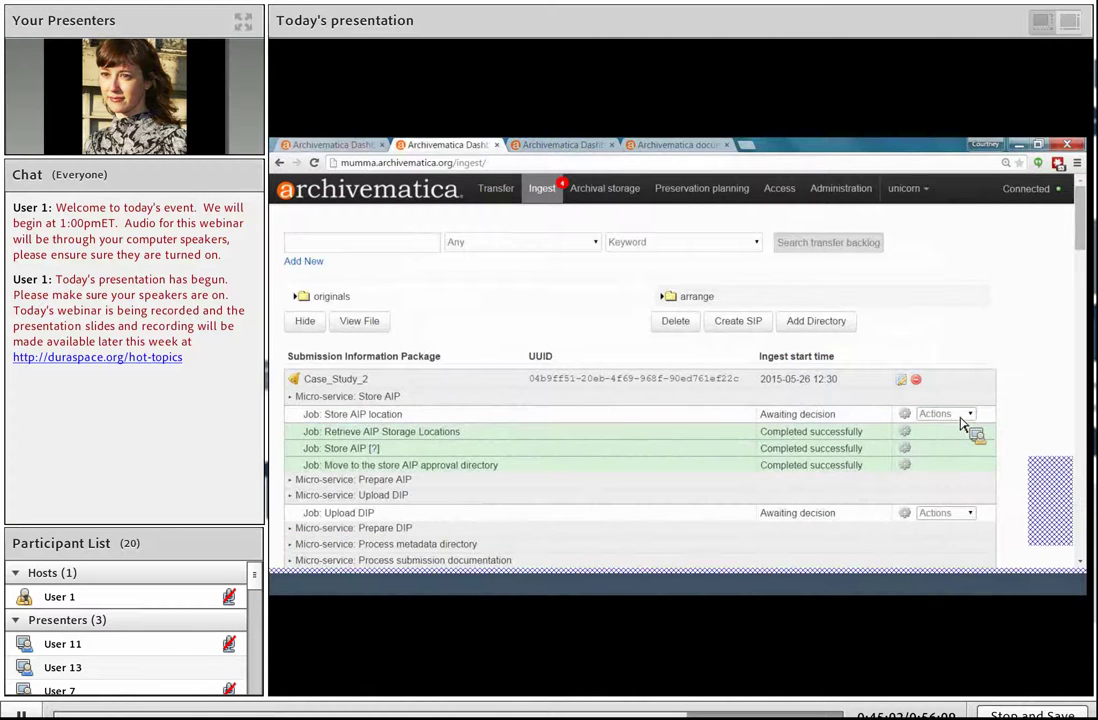
left_click(958, 416)
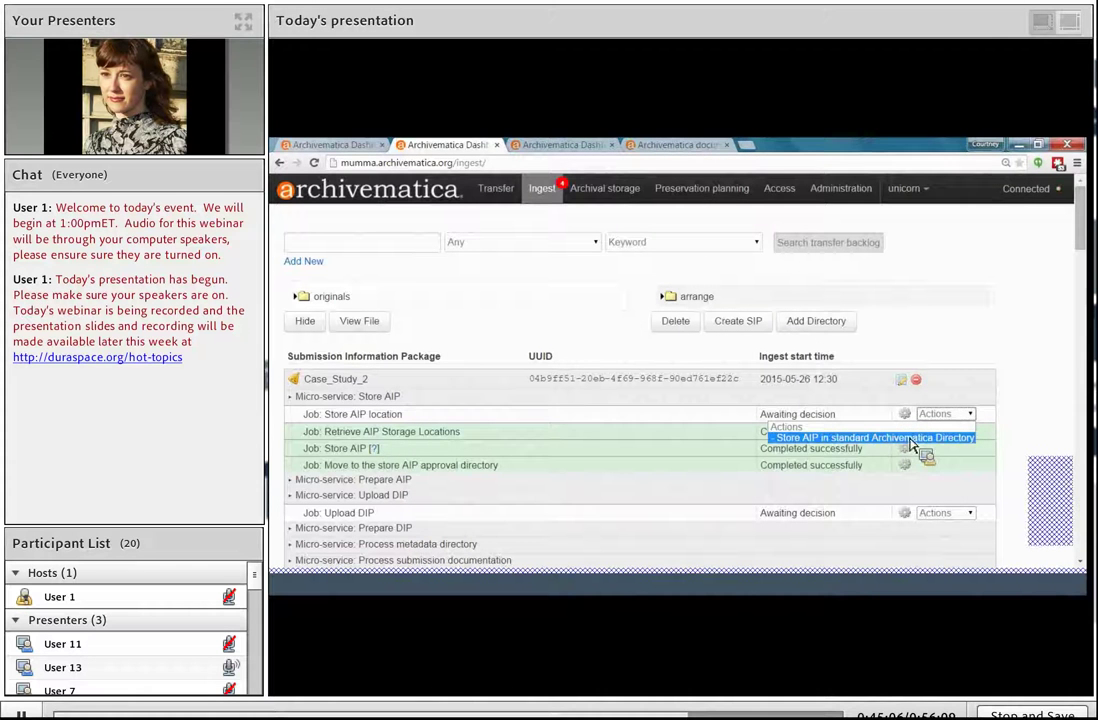
left_click(940, 439)
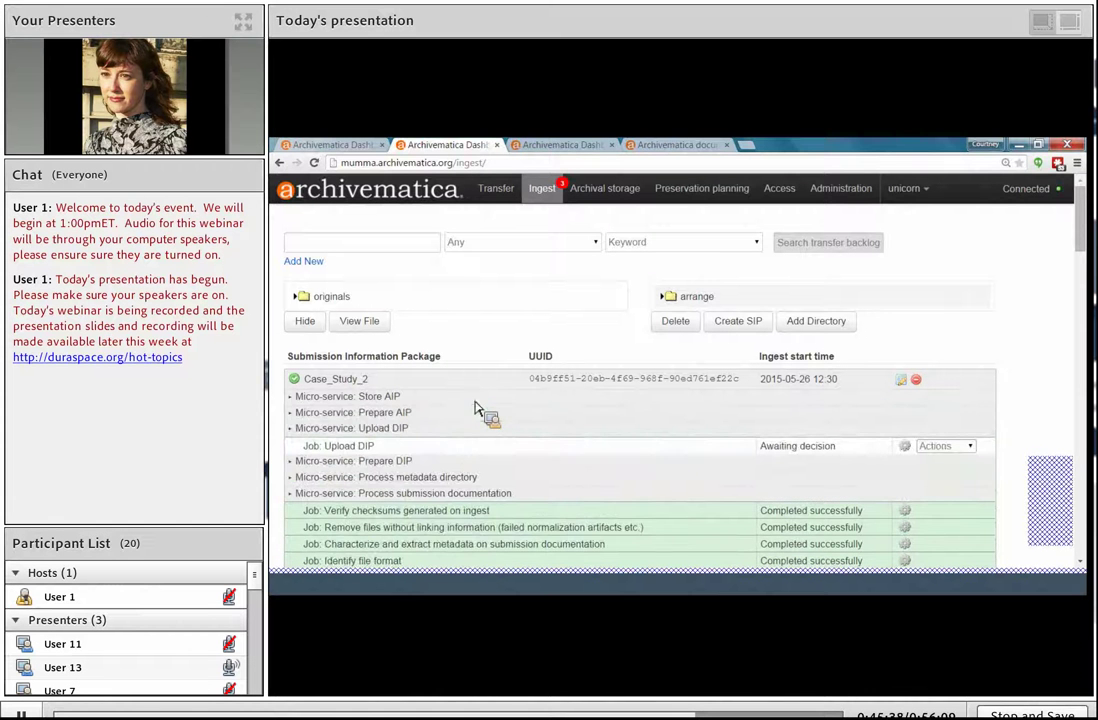
Resolve Case_Study_2's Upload DIP job by storing the DIP in the standard Archivematica Directory.
left_click(966, 446)
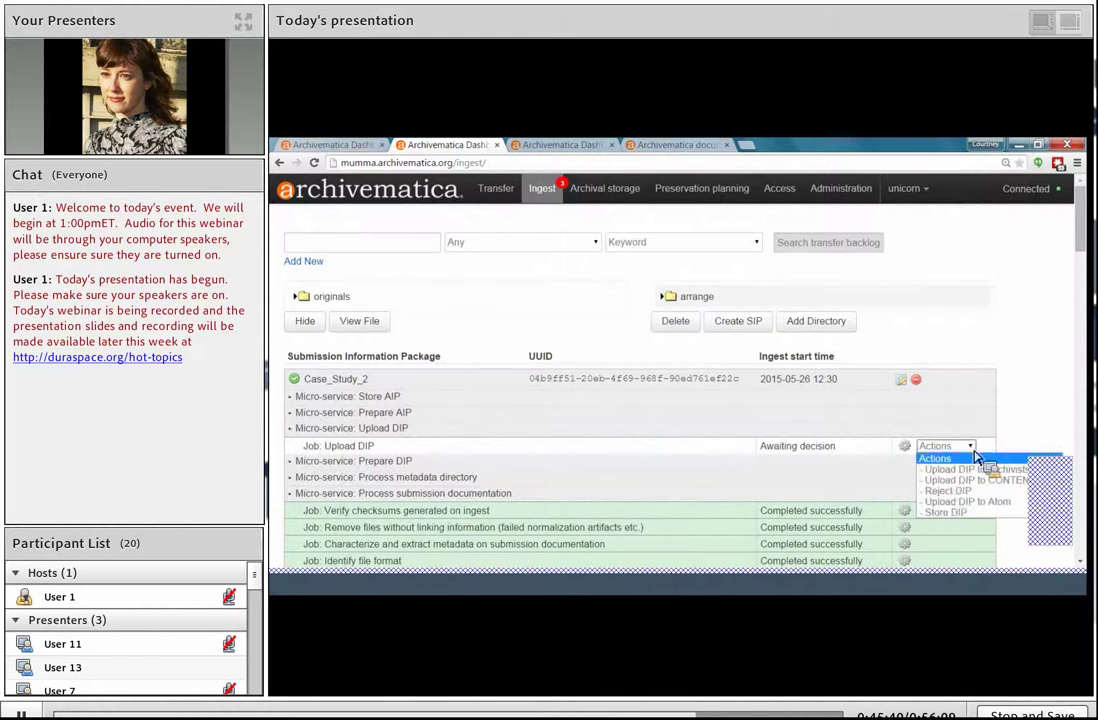
left_click(974, 514)
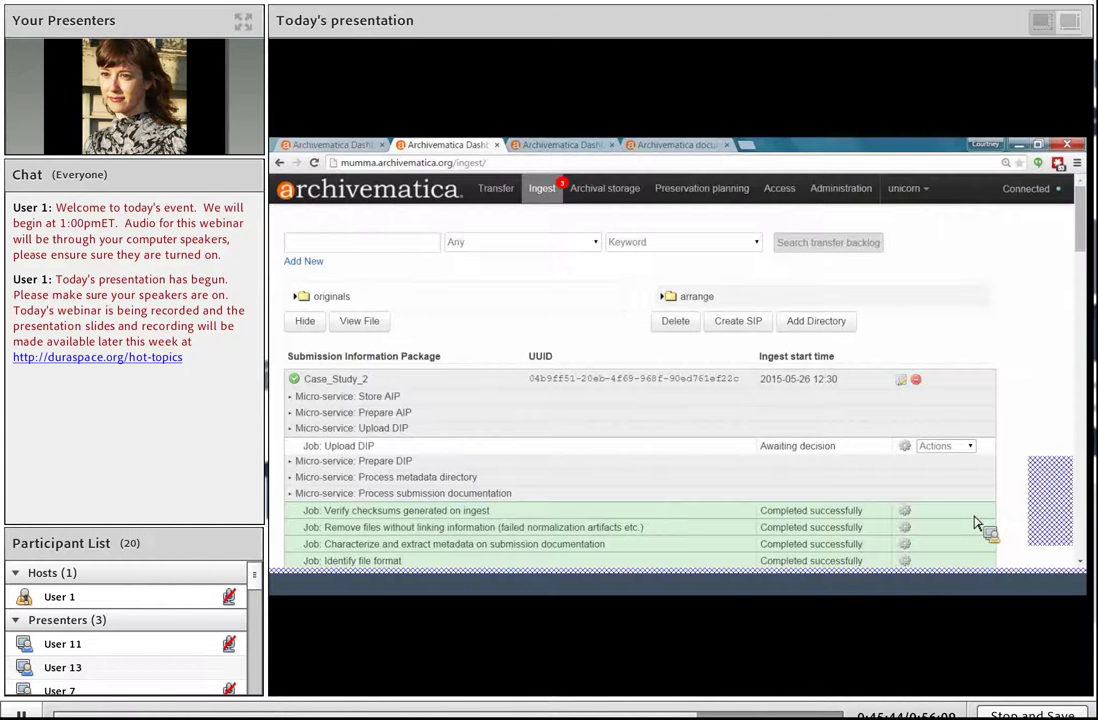
left_click(950, 447)
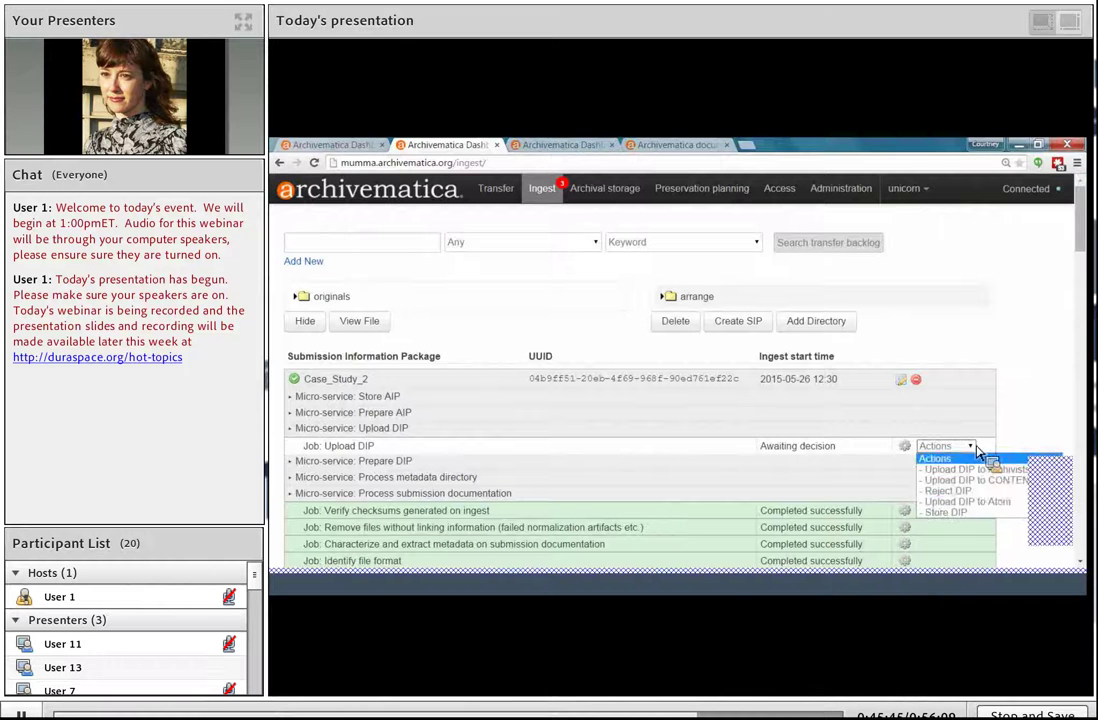
left_click(962, 513)
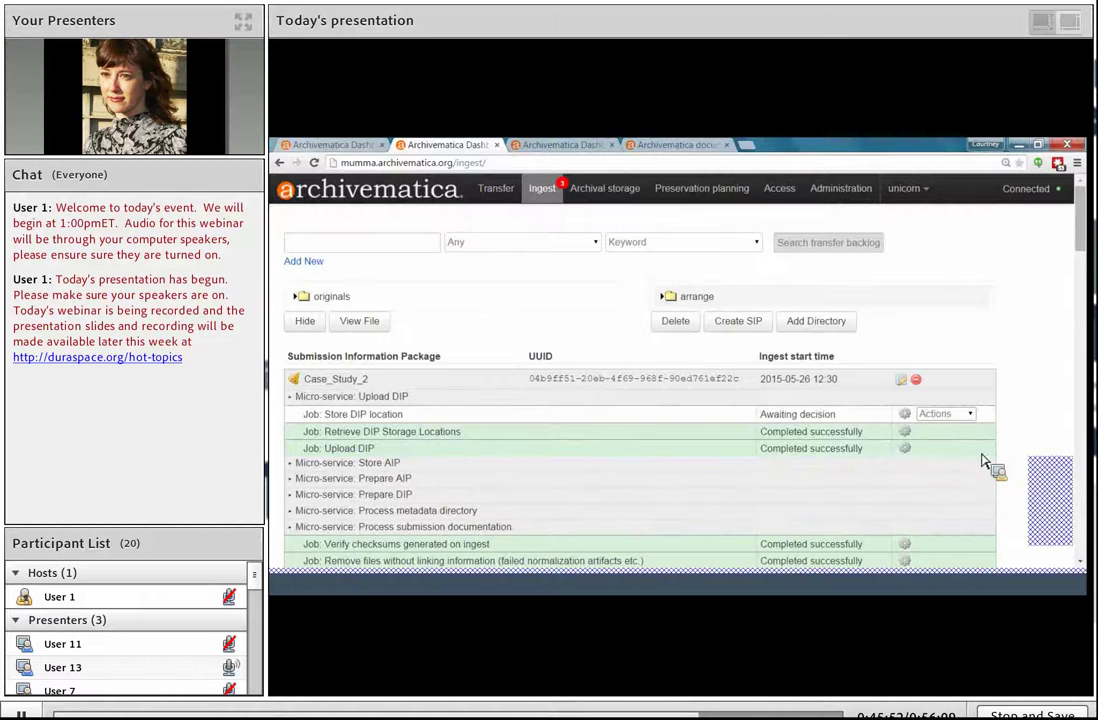
left_click(950, 415)
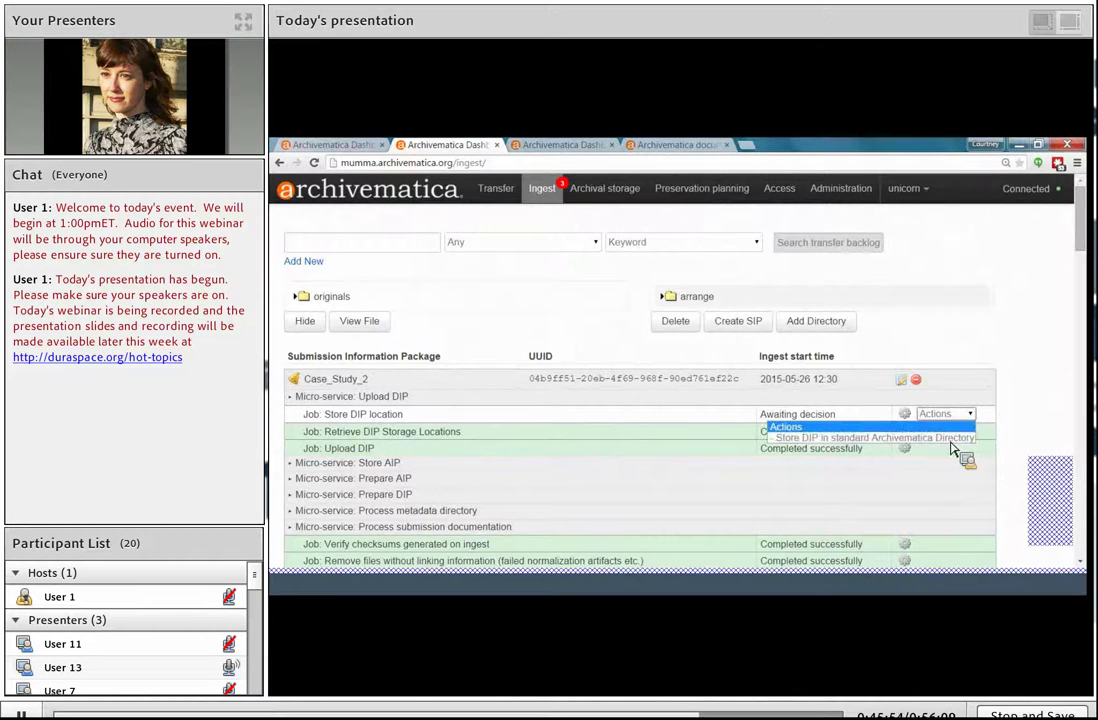
left_click(950, 440)
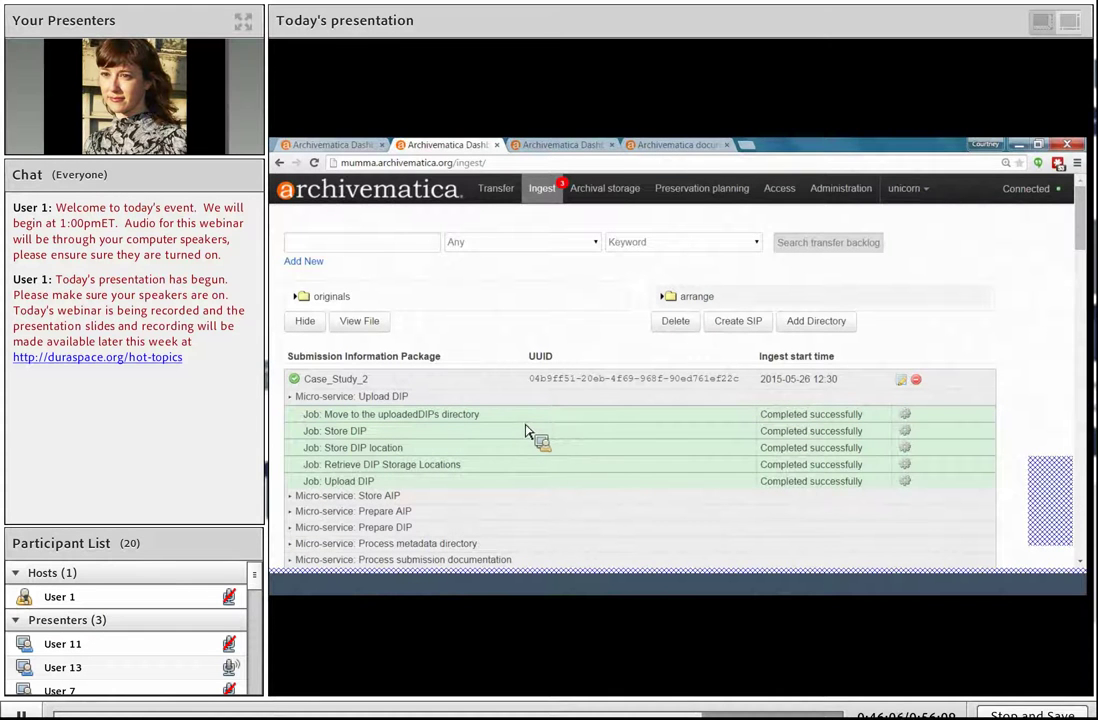
Collapse Case_Study_2's Upload DIP jobs and its package entry, and open archival storage to browse the stored AIPs.
left_click(410, 397)
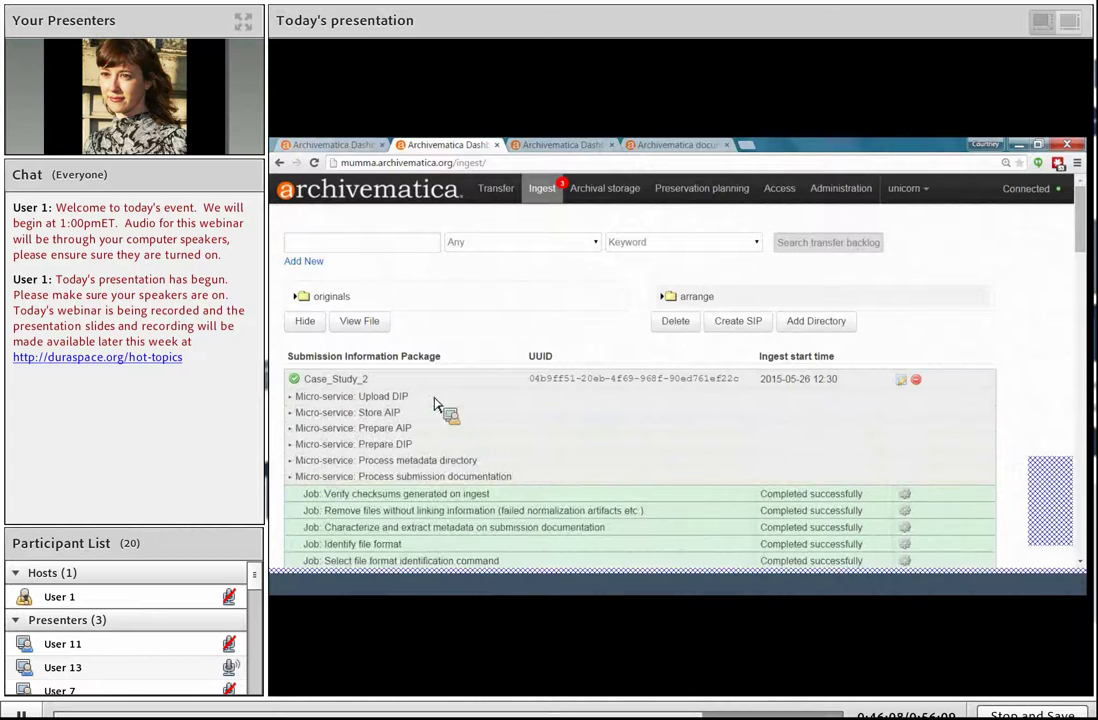
left_click(416, 383)
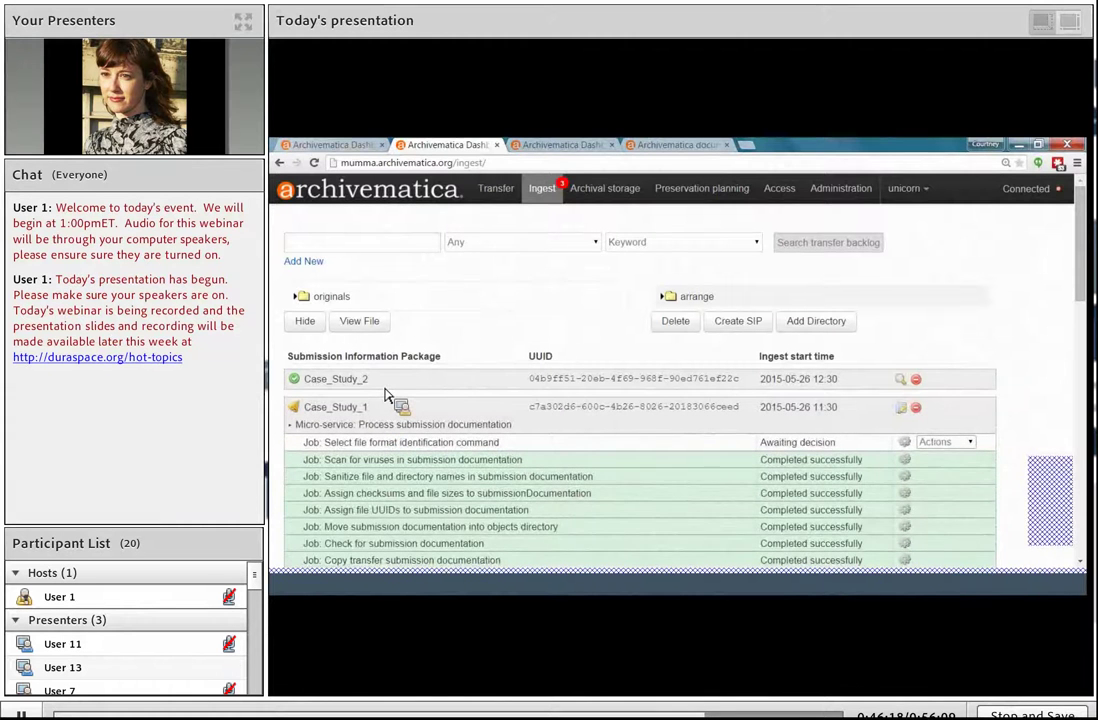
left_click(608, 196)
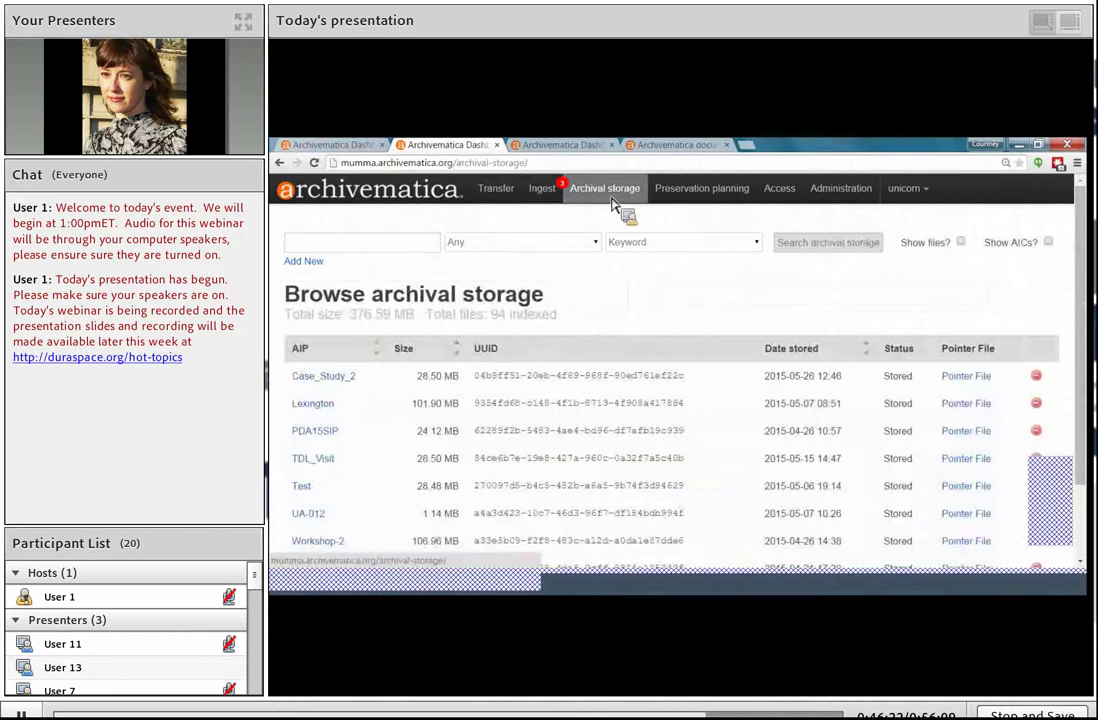